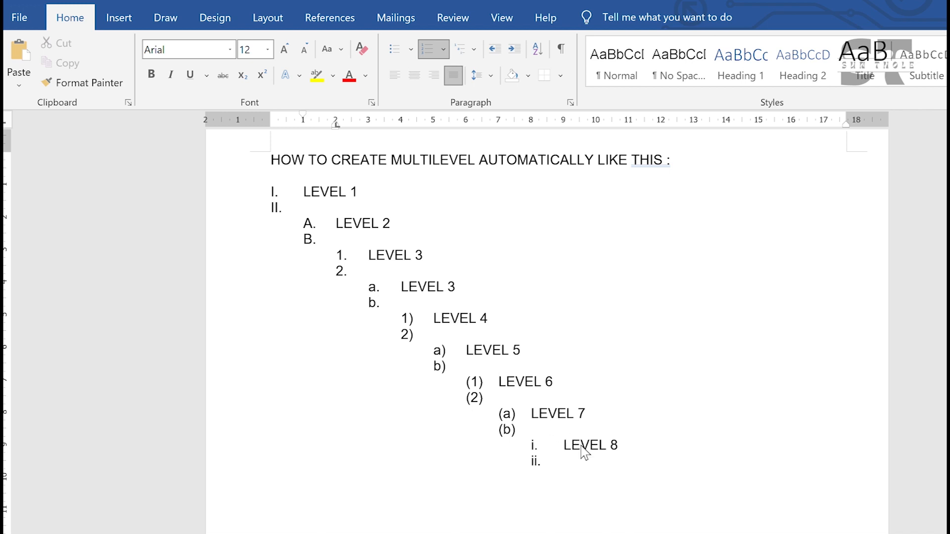
{"action": "mouse_move", "coordinate": [518, 533]}
{"action": "left_click", "coordinate": [593, 494]}
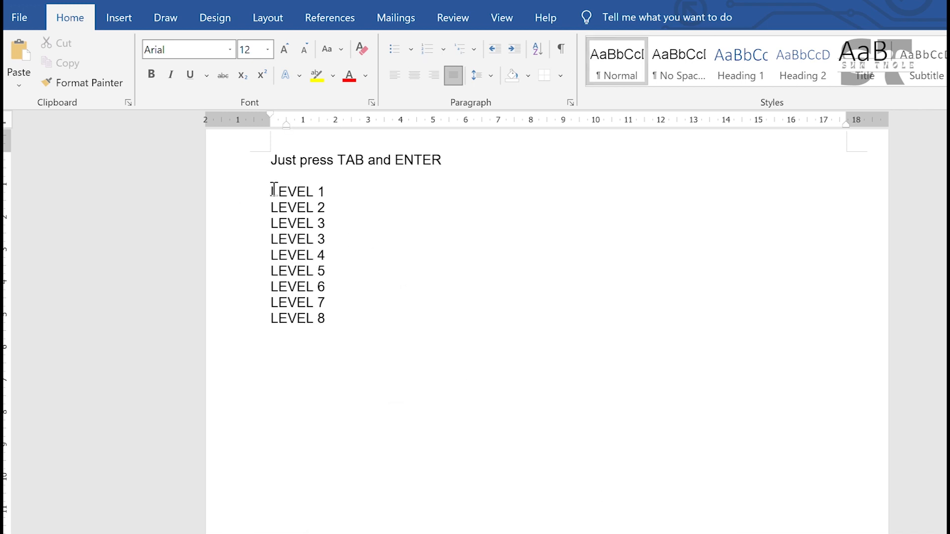
Apply the nine-level multilevel list style starting I., A., 1. to the lines from LEVEL 1 through LEVEL 8
{"action": "left_click_drag", "start_coordinate": [270, 187], "coordinate": [327, 320]}
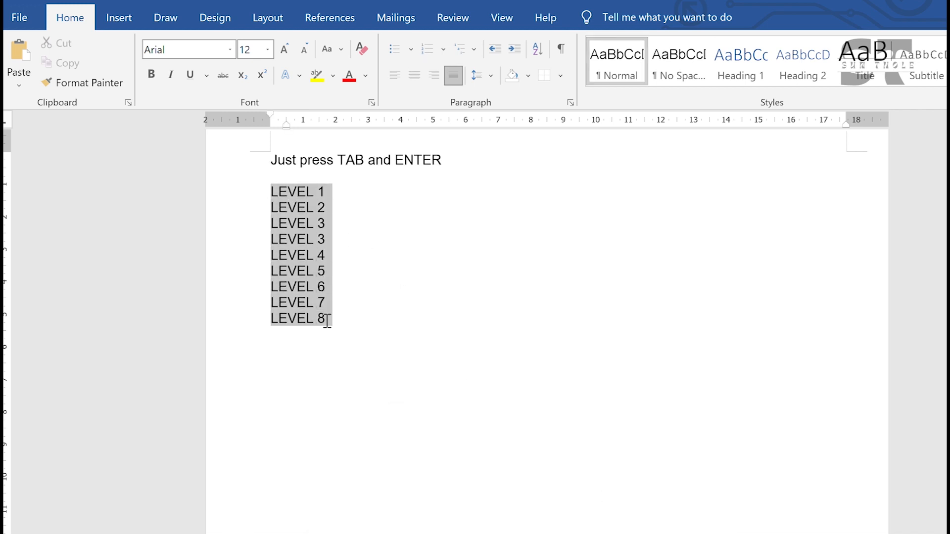
{"action": "left_click", "coordinate": [474, 49]}
{"action": "mouse_move", "coordinate": [470, 385]}
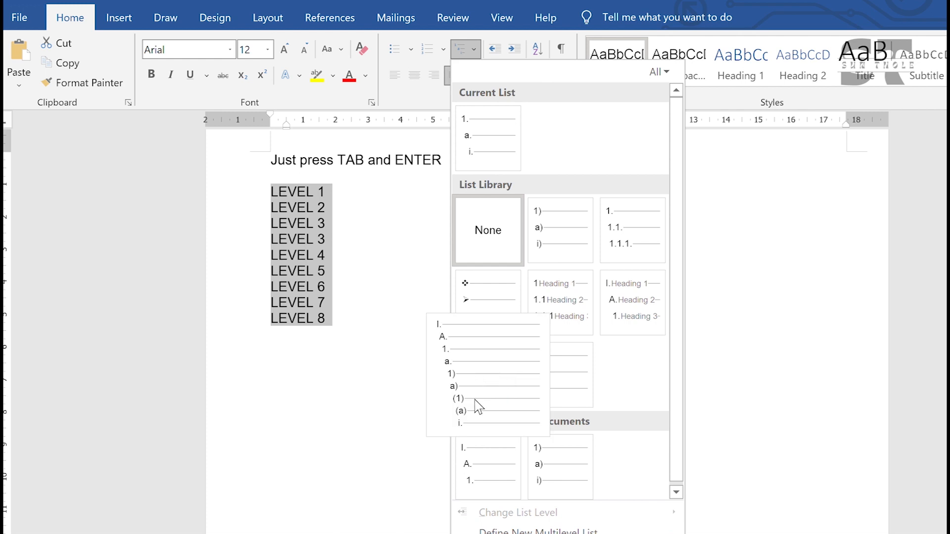
{"action": "left_click", "coordinate": [484, 388]}
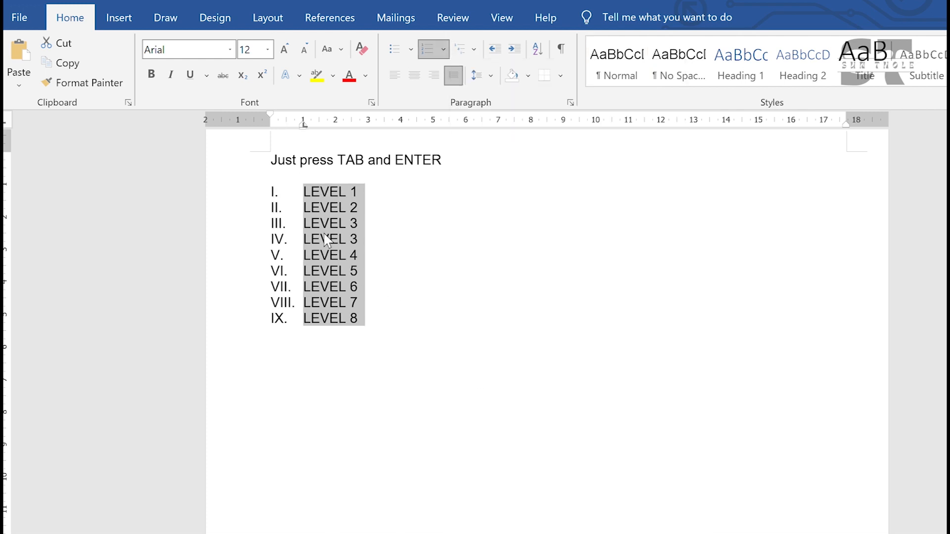
Demote LEVEL 2 to the second list level (A.) and the first LEVEL 3 line to the third level (1.)
{"action": "left_click", "coordinate": [299, 217]}
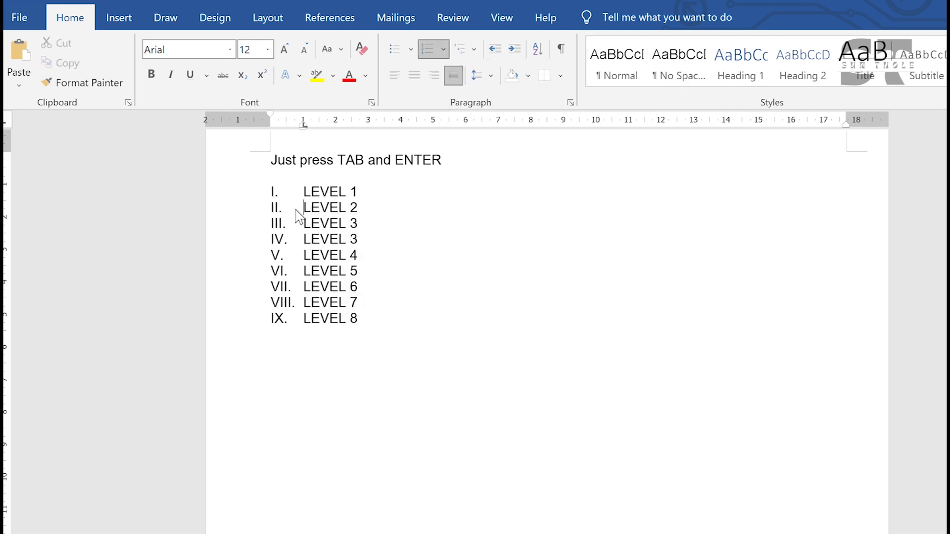
{"action": "key", "text": "Tab"}
{"action": "left_click", "coordinate": [298, 222]}
{"action": "key", "text": "Tab"}
{"action": "key", "text": "Tab"}
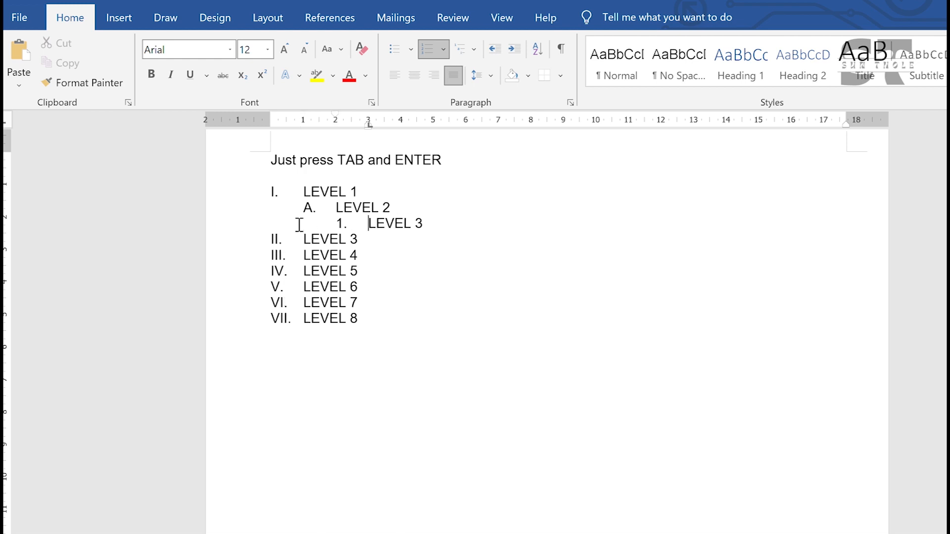
Demote the second LEVEL 3 line to the fourth list level (a.) and LEVEL 4 to the fifth level (1))
{"action": "left_click", "coordinate": [301, 243]}
{"action": "key", "text": "Tab"}
{"action": "key", "text": "Tab"}
{"action": "key", "text": "Tab"}
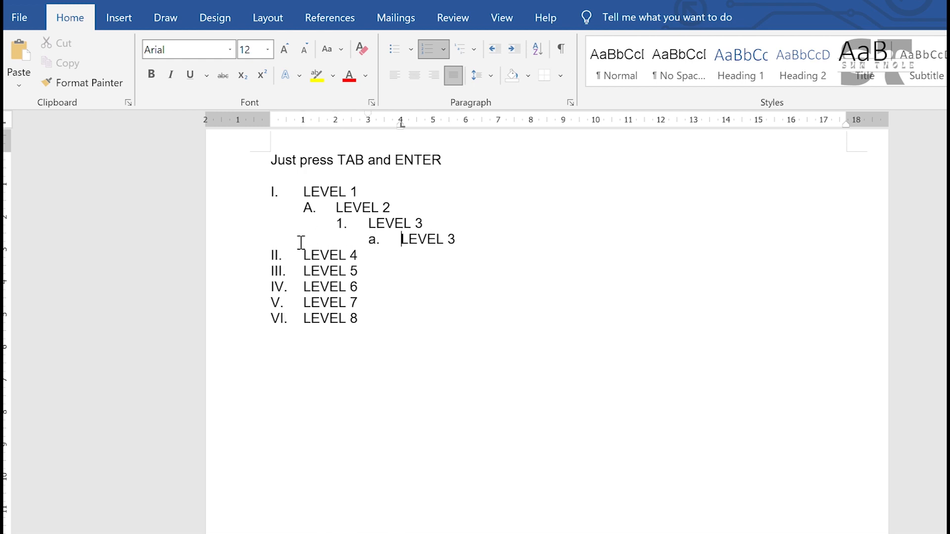
{"action": "key", "text": "Tab"}
{"action": "key", "text": "Tab"}
{"action": "key", "text": "Tab"}
{"action": "key", "text": "Tab"}
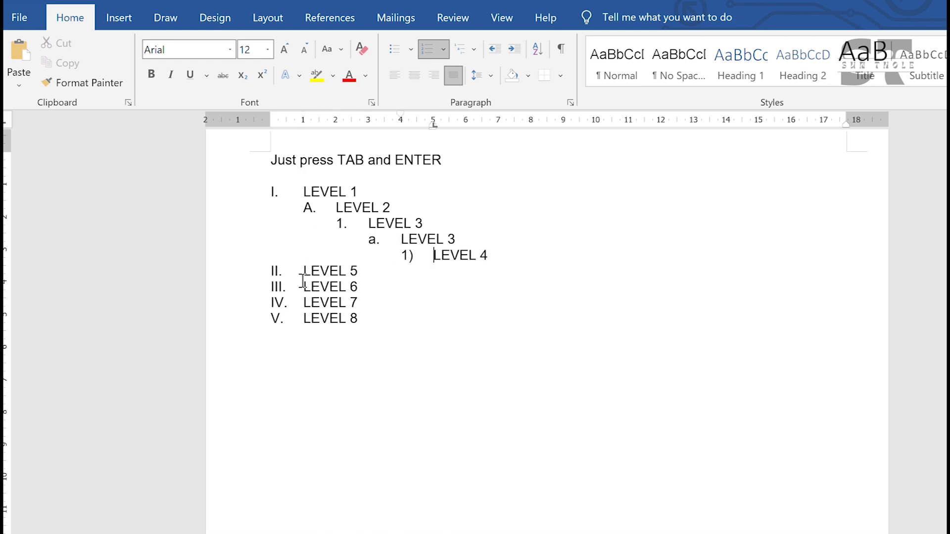
Demote the LEVEL 5 line to the sixth list level, numbered a)
{"action": "left_click", "coordinate": [296, 269]}
{"action": "key", "text": "Tab"}
{"action": "key", "text": "Tab"}
{"action": "key", "text": "Tab"}
{"action": "key", "text": "Tab"}
{"action": "key", "text": "Tab"}
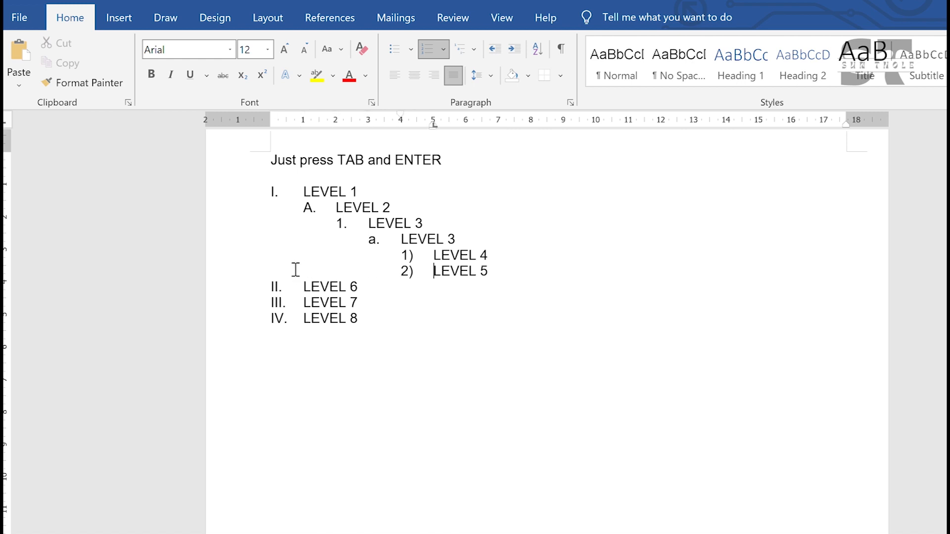
Demote the LEVEL 6 line to the seventh list level, numbered (1)
{"action": "left_click", "coordinate": [295, 283]}
{"action": "key", "text": "Tab"}
{"action": "key", "text": "Tab"}
{"action": "key", "text": "Tab"}
{"action": "key", "text": "Tab"}
{"action": "key", "text": "Tab"}
{"action": "key", "text": "Tab"}
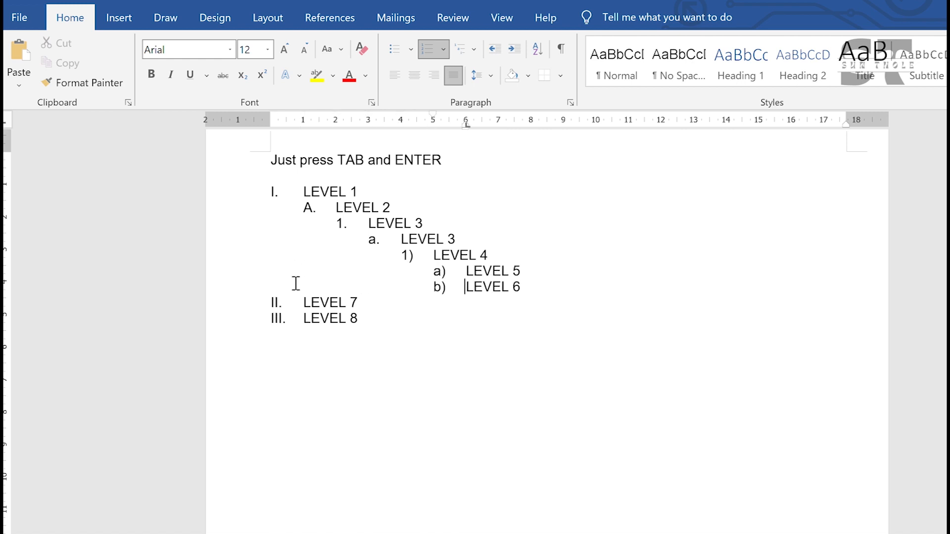
Demote the LEVEL 7 line to the eighth list level, numbered (a)
{"action": "left_click", "coordinate": [299, 303]}
{"action": "key", "text": "Tab"}
{"action": "key", "text": "Tab"}
{"action": "key", "text": "Tab"}
{"action": "key", "text": "Tab"}
{"action": "key", "text": "Tab"}
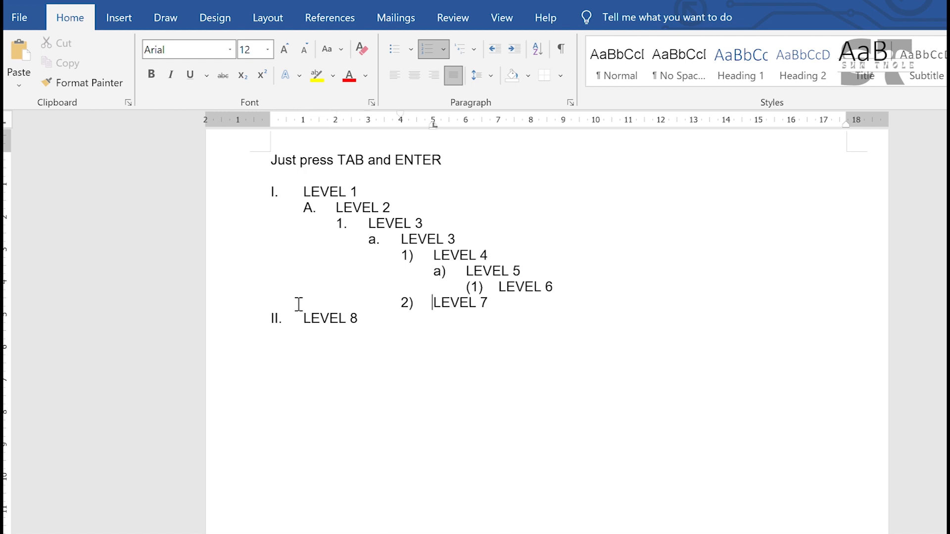
{"action": "key", "text": "Tab"}
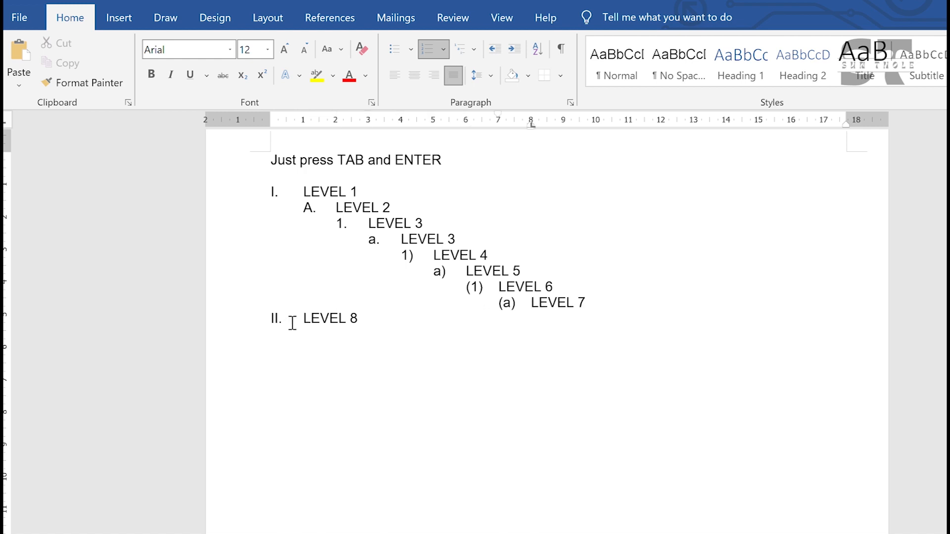
Demote the LEVEL 8 line to the ninth list level, numbered i
{"action": "left_click", "coordinate": [294, 322]}
{"action": "key", "text": "Tab"}
{"action": "key", "text": "Tab"}
{"action": "key", "text": "Tab"}
{"action": "key", "text": "Tab"}
{"action": "key", "text": "Tab"}
{"action": "key", "text": "Tab"}
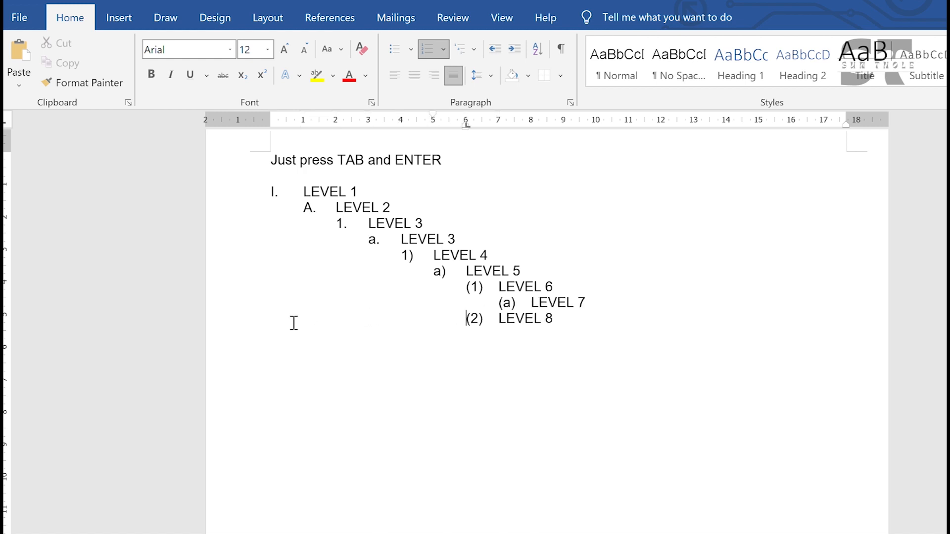
{"action": "key", "text": "Tab"}
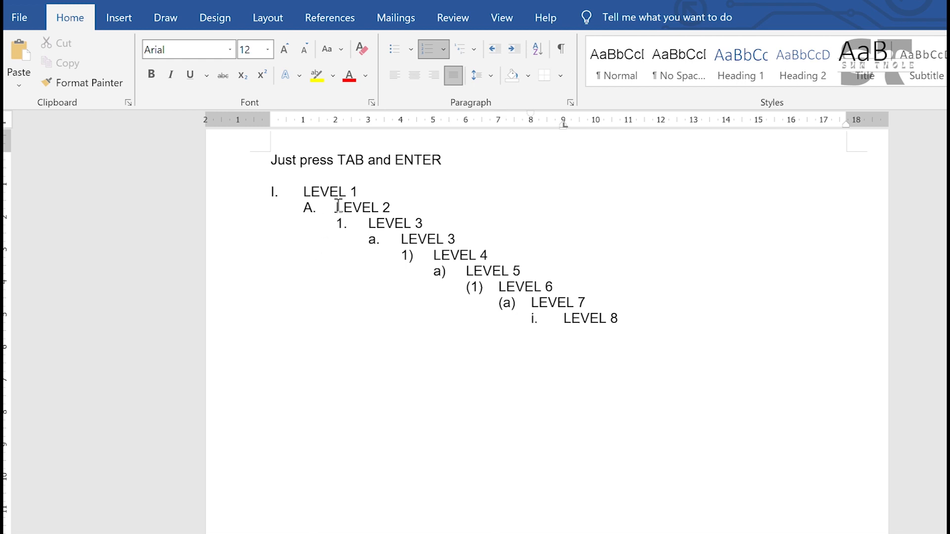
Add an empty numbered item at the same level after LEVEL 1, LEVEL 2 and the first LEVEL 3 line
{"action": "left_click", "coordinate": [369, 194]}
{"action": "key", "text": "Return"}
{"action": "left_click", "coordinate": [410, 220]}
{"action": "key", "text": "Return"}
{"action": "left_click", "coordinate": [439, 253]}
{"action": "key", "text": "Return"}
Add an empty numbered item at the same level after the second LEVEL 3 line, LEVEL 4 and LEVEL 5
{"action": "left_click", "coordinate": [460, 288]}
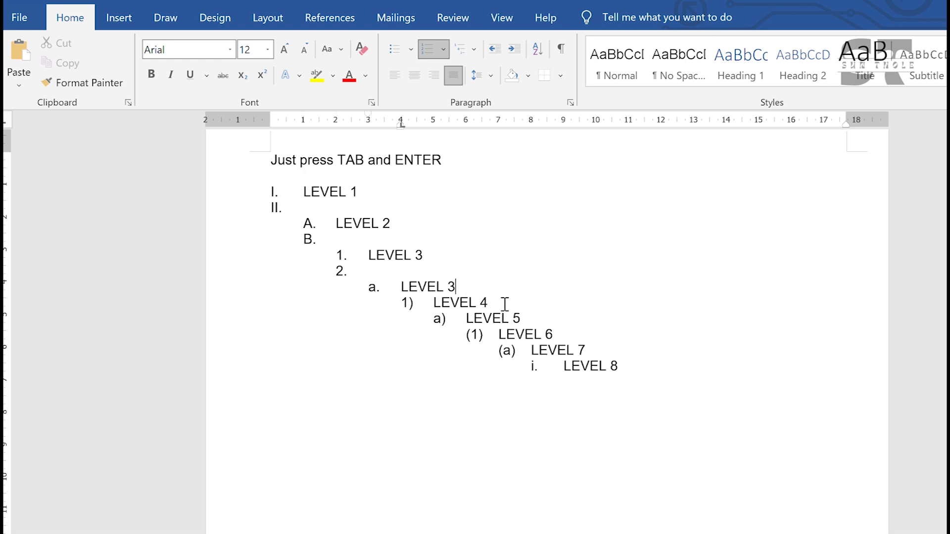
{"action": "key", "text": "Return"}
{"action": "left_click", "coordinate": [489, 318]}
{"action": "key", "text": "Return"}
{"action": "left_click", "coordinate": [535, 352]}
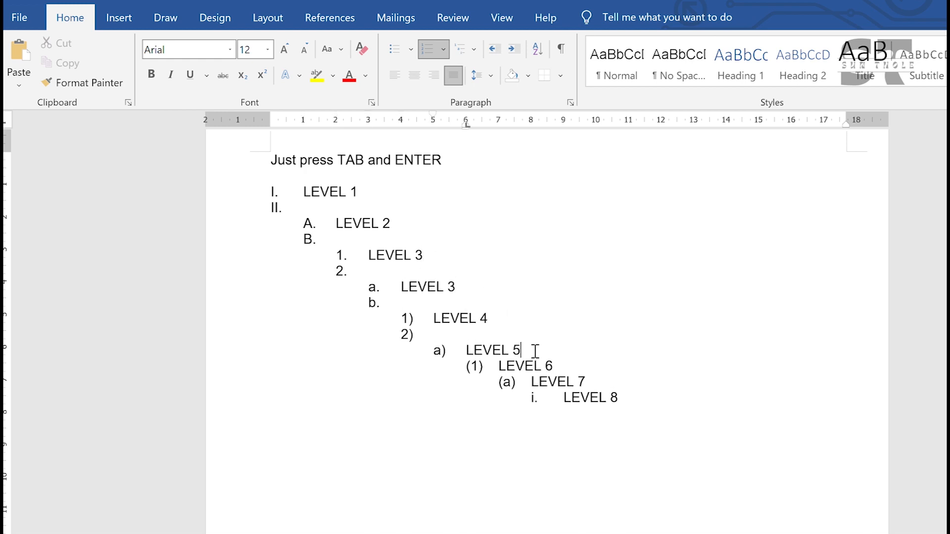
{"action": "key", "text": "Return"}
Add an empty numbered item at the same level after LEVEL 6, LEVEL 7 and LEVEL 8
{"action": "left_click", "coordinate": [567, 383]}
{"action": "key", "text": "Return"}
{"action": "left_click", "coordinate": [586, 411]}
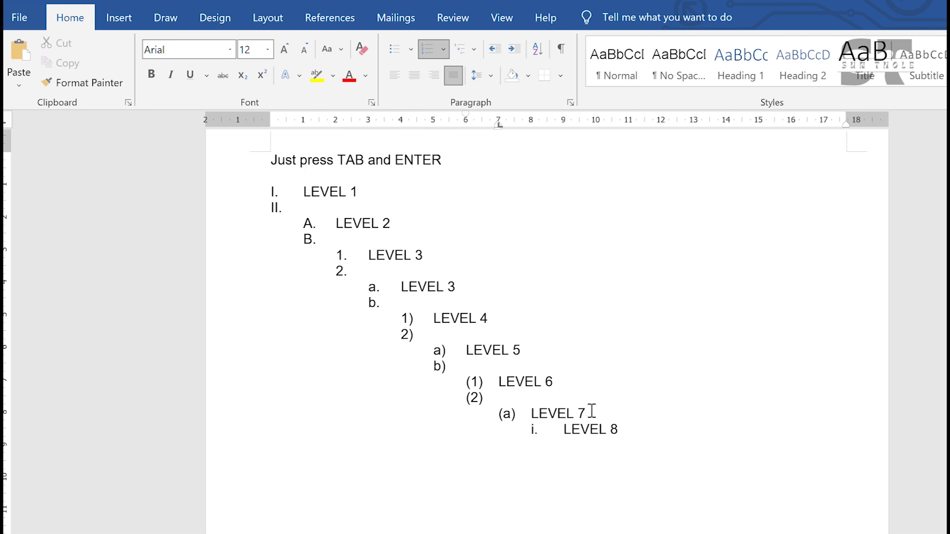
{"action": "key", "text": "Return"}
{"action": "left_click", "coordinate": [626, 445]}
{"action": "key", "text": "Return"}
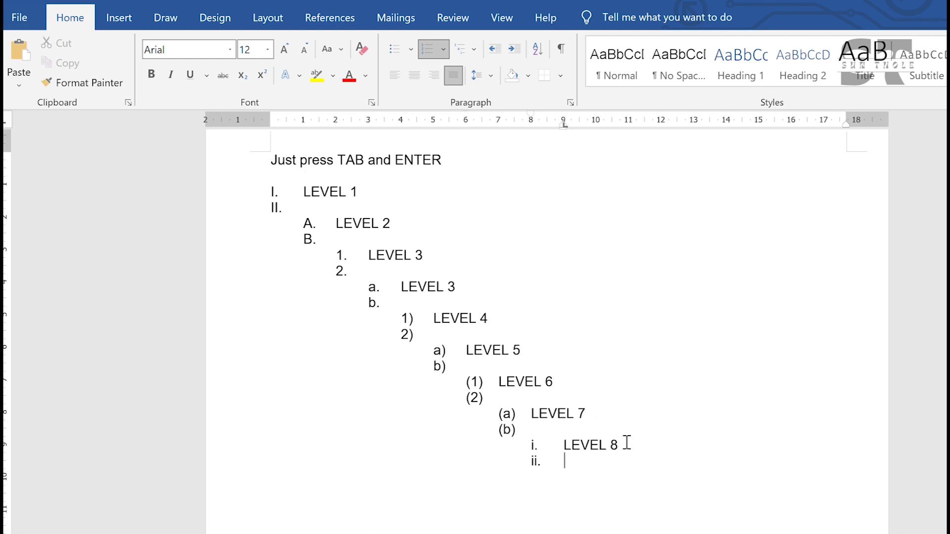
Enter "Paragraf 1" as item II and copy it into a new item III below
{"action": "left_click", "coordinate": [349, 207]}
{"action": "type", "text": "paragraf 1"}
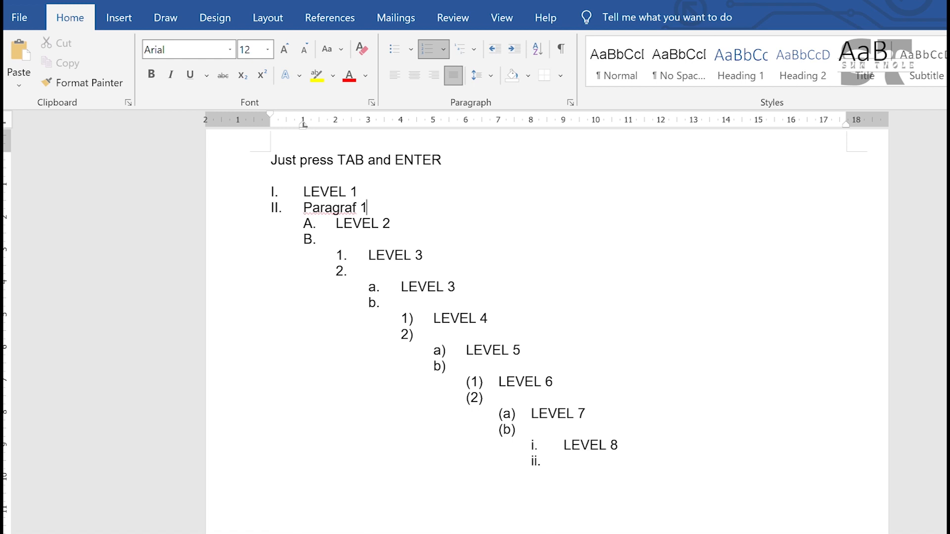
{"action": "left_click_drag", "start_coordinate": [301, 208], "coordinate": [375, 207]}
{"action": "key", "text": "ctrl+c"}
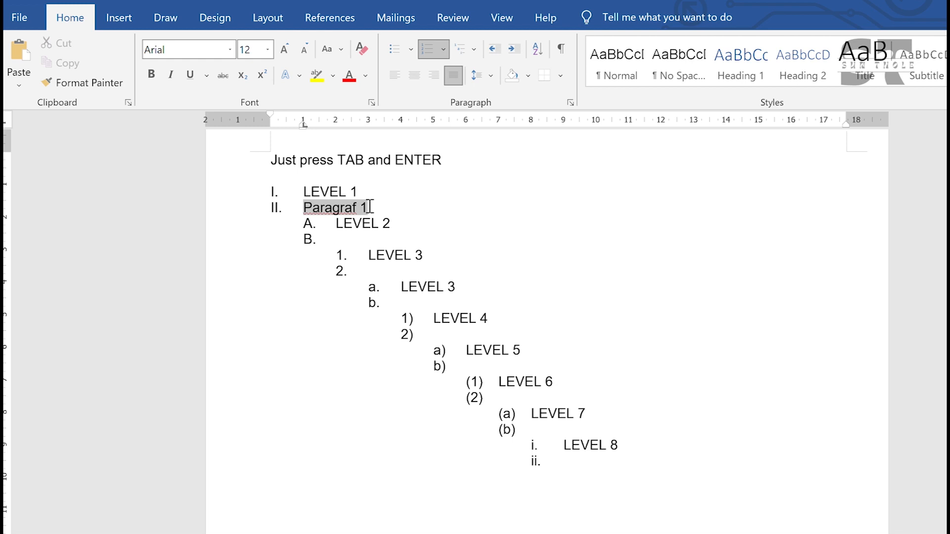
{"action": "left_click", "coordinate": [388, 209]}
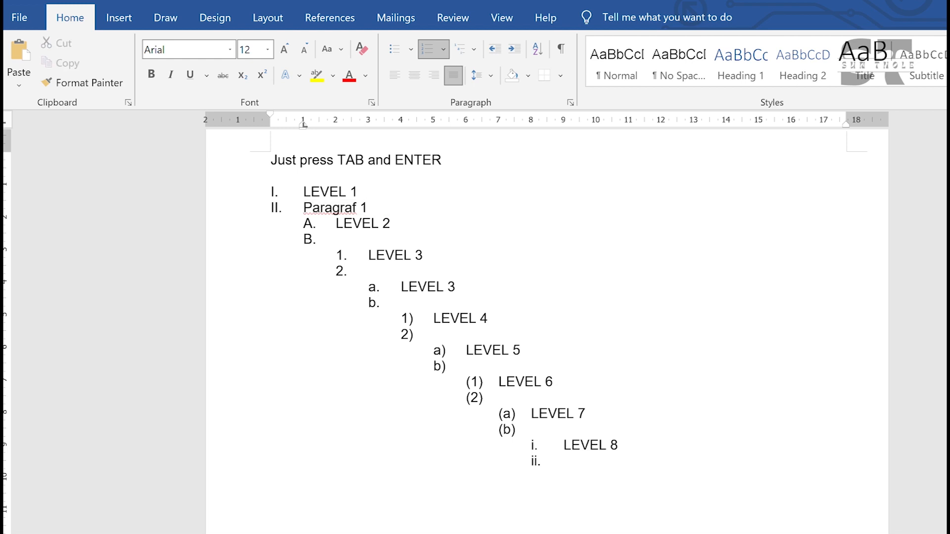
{"action": "key", "text": "Return"}
{"action": "key", "text": "ctrl+v"}
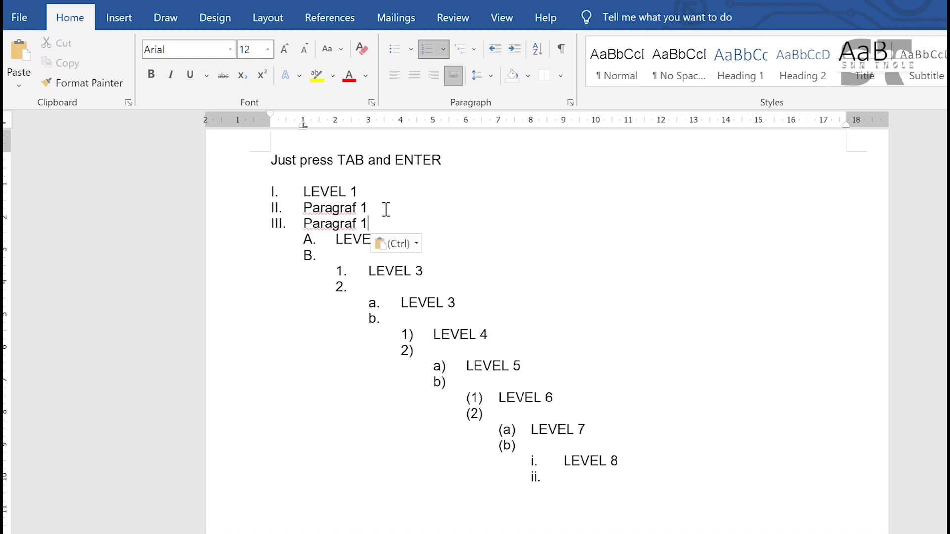
Paste "Paragraf 1" into item B under LEVEL 2 and into a new item C
{"action": "left_click", "coordinate": [349, 256]}
{"action": "key", "text": "ctrl+v"}
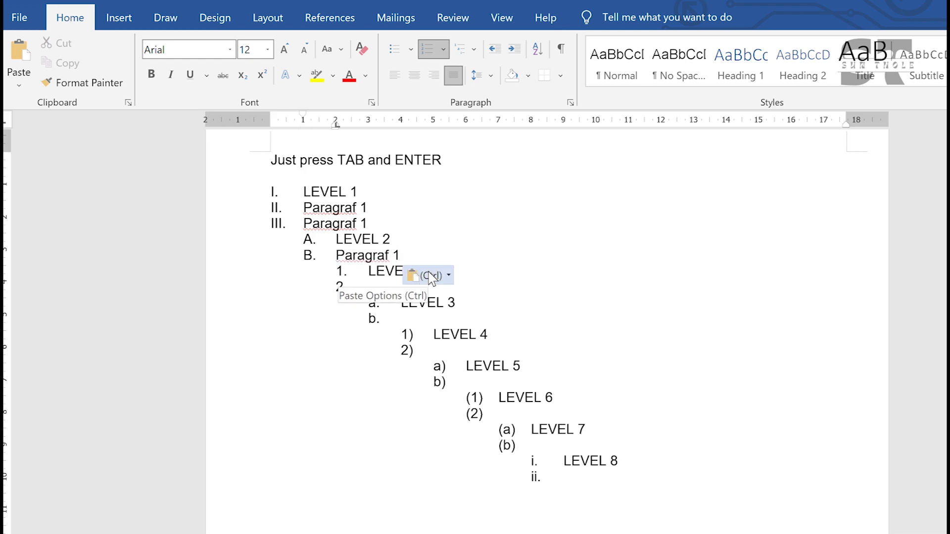
{"action": "key", "text": "Return"}
{"action": "key", "text": "ctrl+v"}
Insert an unnumbered blank line after item III and another after item C
{"action": "left_click", "coordinate": [428, 226]}
{"action": "key", "text": "Return"}
{"action": "key", "text": "BackSpace"}
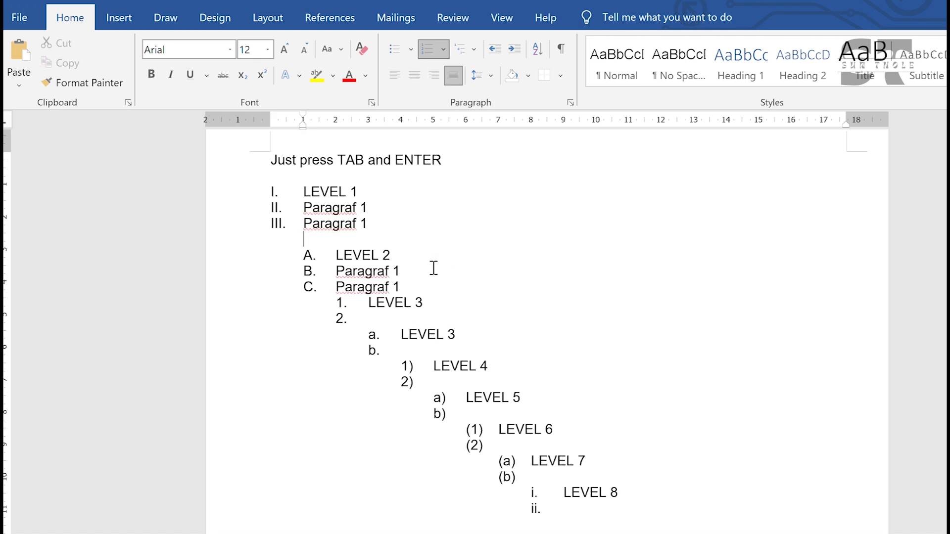
{"action": "left_click", "coordinate": [422, 286]}
{"action": "key", "text": "Return"}
{"action": "key", "text": "BackSpace"}
Paste "Paragraf 1" as items 2 and 3 below the first LEVEL 3 line and add an unnumbered blank line after them
{"action": "left_click", "coordinate": [438, 335]}
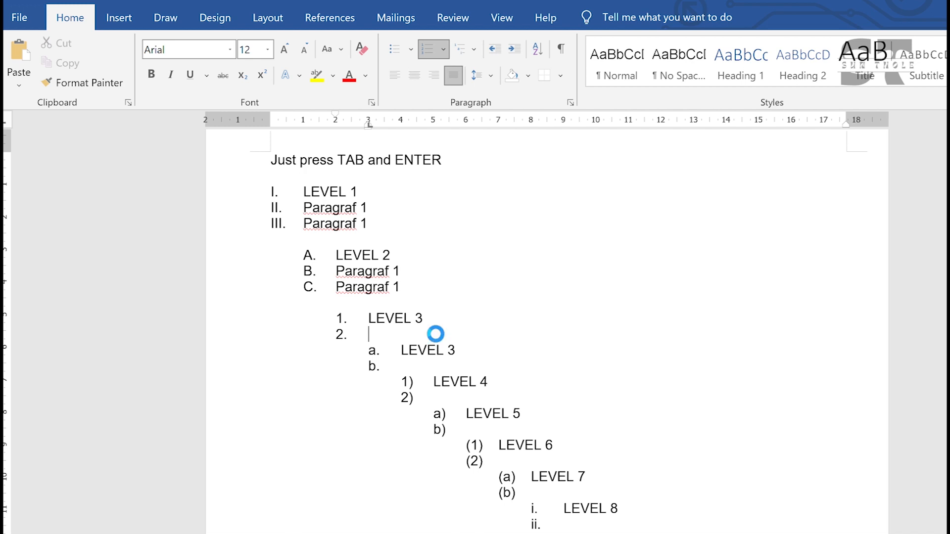
{"action": "key", "text": "ctrl+v"}
{"action": "key", "text": "Return"}
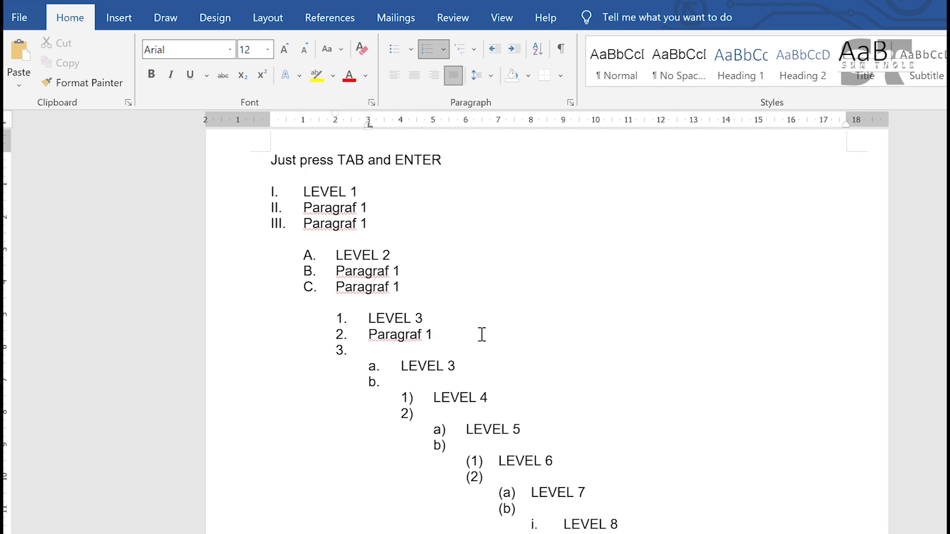
{"action": "key", "text": "ctrl+v"}
{"action": "key", "text": "Return"}
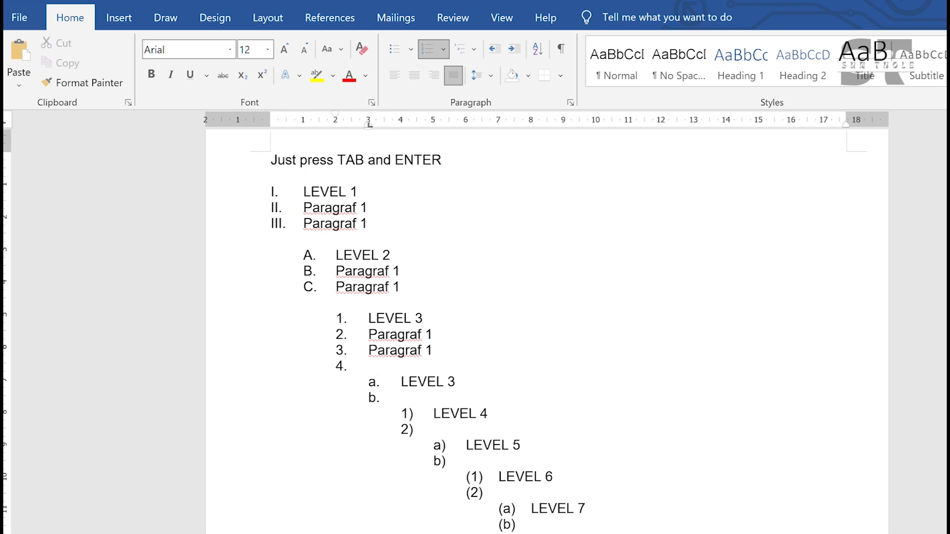
{"action": "key", "text": "BackSpace"}
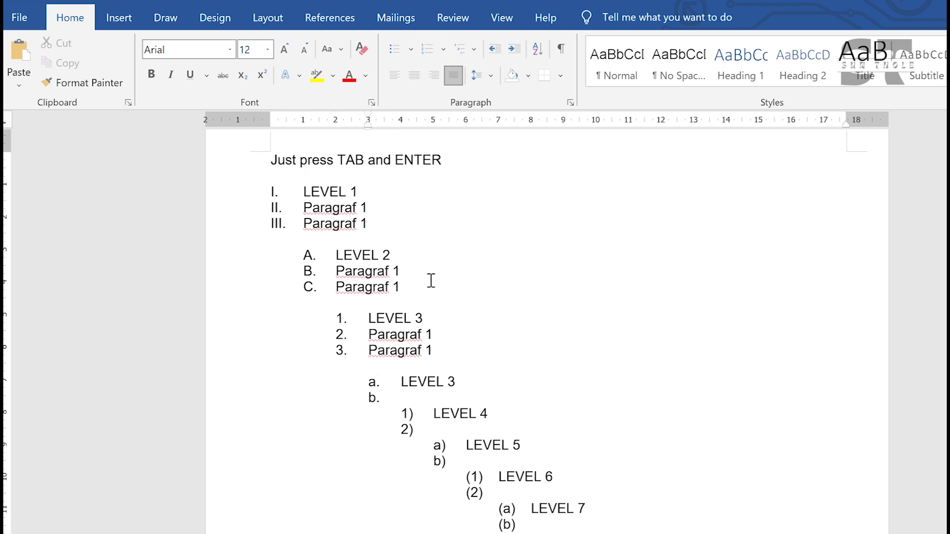
{"action": "left_click", "coordinate": [422, 267]}
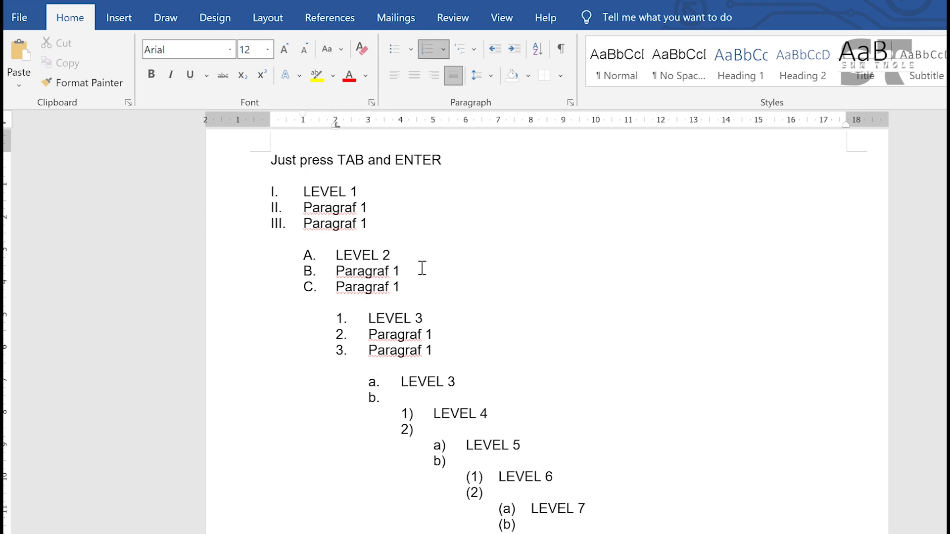
Paste "Paragraf 1" as items b and c below the second LEVEL 3 line and add an unnumbered blank line after them
{"action": "left_click", "coordinate": [461, 398]}
{"action": "key", "text": "ctrl+v"}
{"action": "key", "text": "Return"}
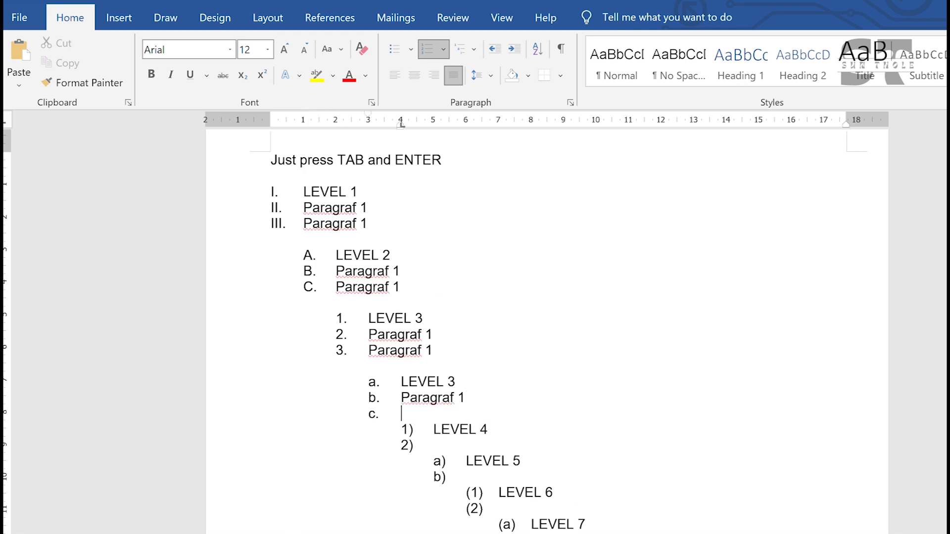
{"action": "key", "text": "ctrl+v"}
{"action": "key", "text": "Escape"}
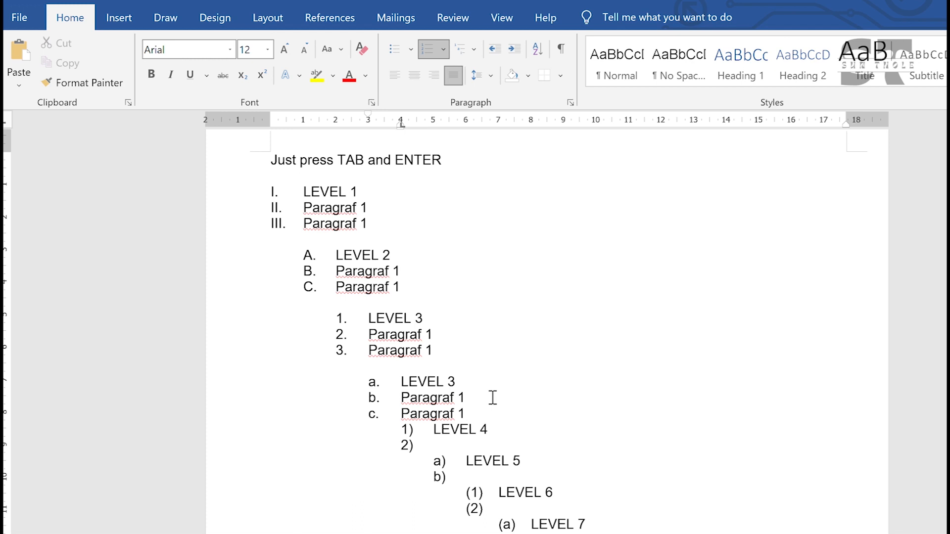
{"action": "key", "text": "Return"}
{"action": "key", "text": "BackSpace"}
Delete the whole list and its heading, leaving the document blank
{"action": "scroll", "coordinate": [504, 434], "scroll_direction": "down", "scroll_amount": 3}
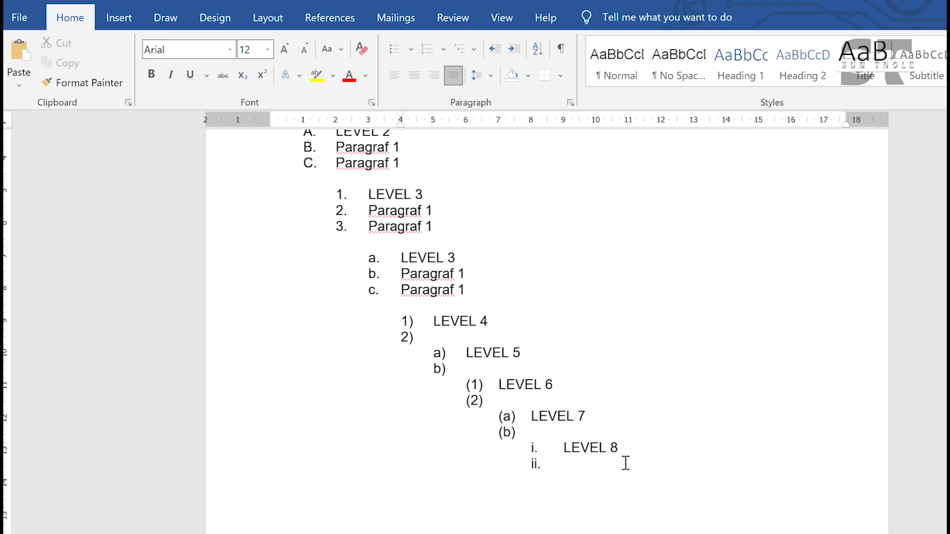
{"action": "scroll", "coordinate": [625, 463], "scroll_direction": "up", "scroll_amount": 1}
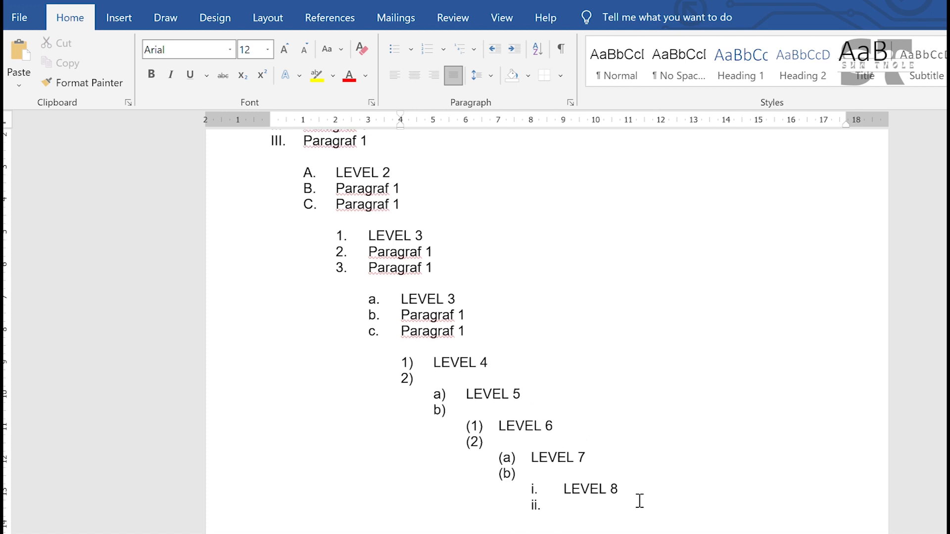
{"action": "left_click_drag", "start_coordinate": [618, 508], "coordinate": [265, 117]}
{"action": "key", "text": "Delete"}
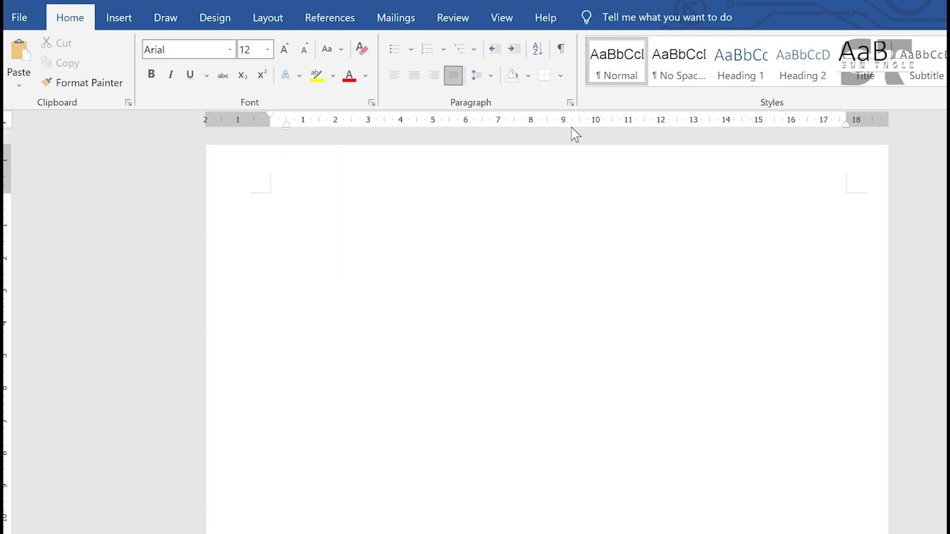
Start defining a new multilevel list and show the additional list options
{"action": "left_click", "coordinate": [473, 52]}
{"action": "left_click", "coordinate": [556, 448]}
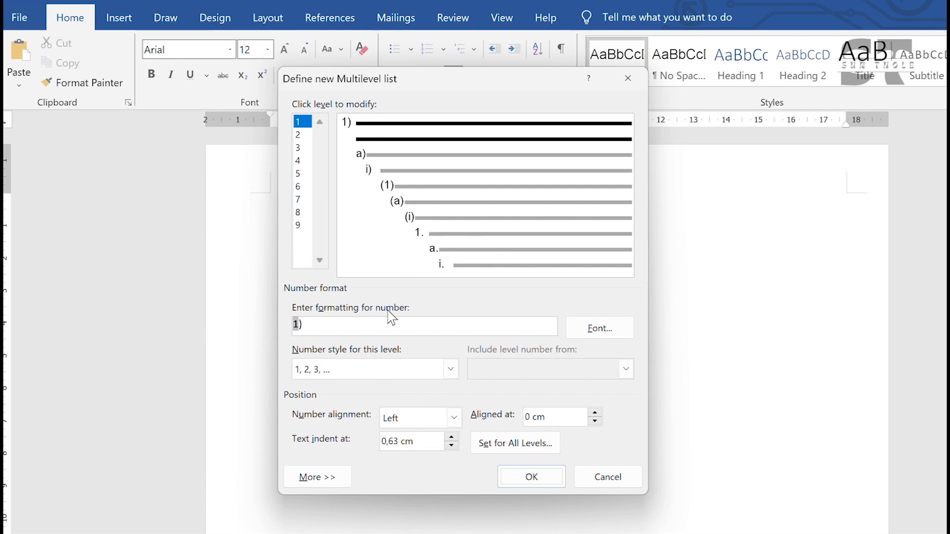
{"action": "left_click", "coordinate": [519, 443]}
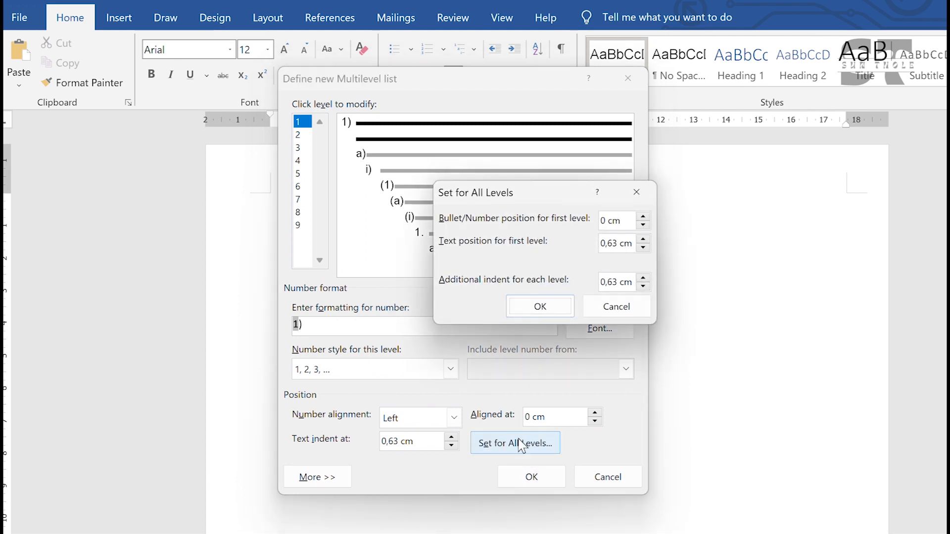
{"action": "left_click", "coordinate": [642, 312]}
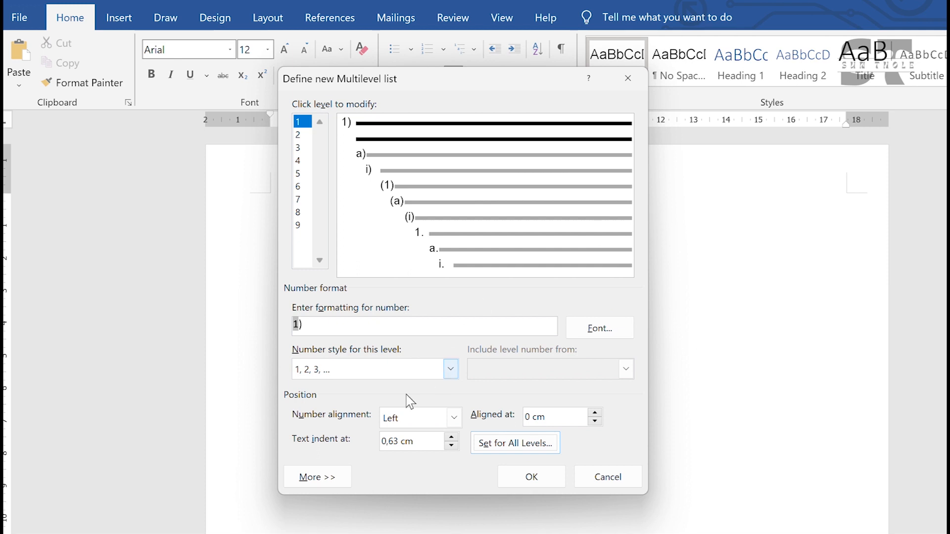
{"action": "left_click", "coordinate": [317, 478]}
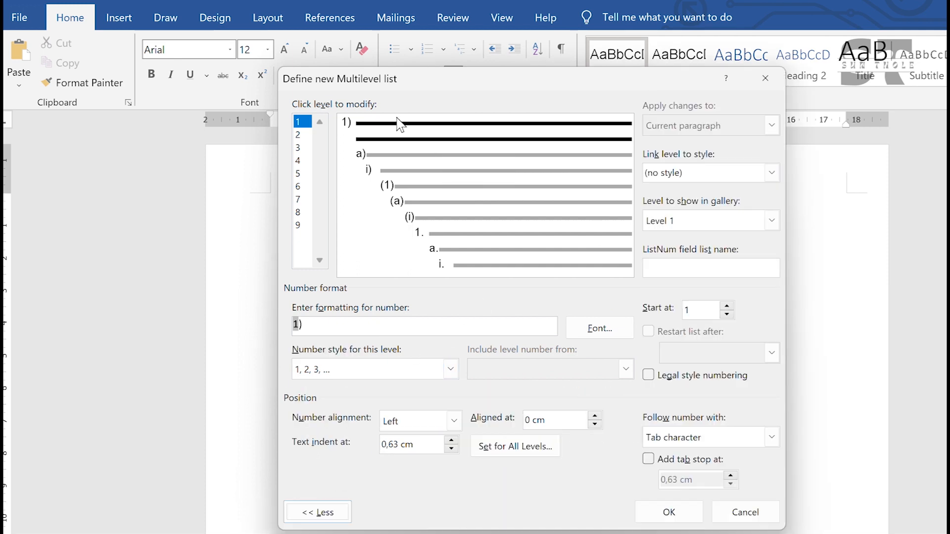
Give level 1 of the list the I, II, III number style without a closing parenthesis
{"action": "left_click", "coordinate": [300, 123]}
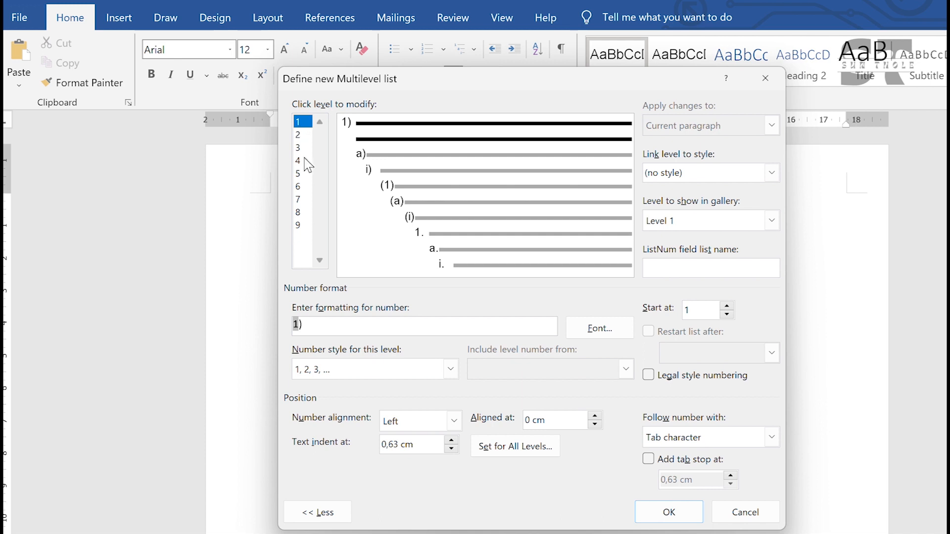
{"action": "left_click", "coordinate": [369, 370]}
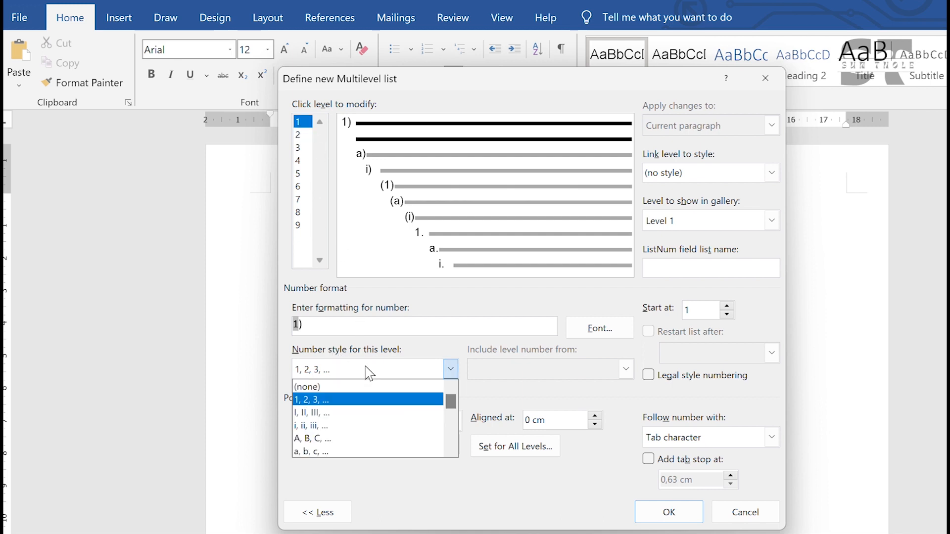
{"action": "left_click", "coordinate": [308, 413]}
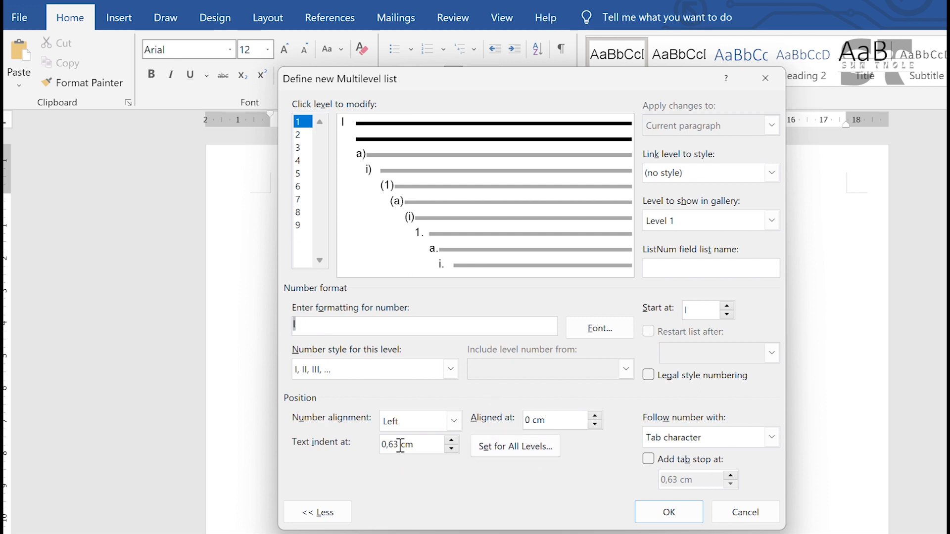
Set level 1's text indent to 1 cm and add a tab stop at 1 cm
{"action": "key", "text": "BackSpace"}
{"action": "key", "text": "BackSpace"}
{"action": "type", "text": "1"}
{"action": "left_click", "coordinate": [648, 459]}
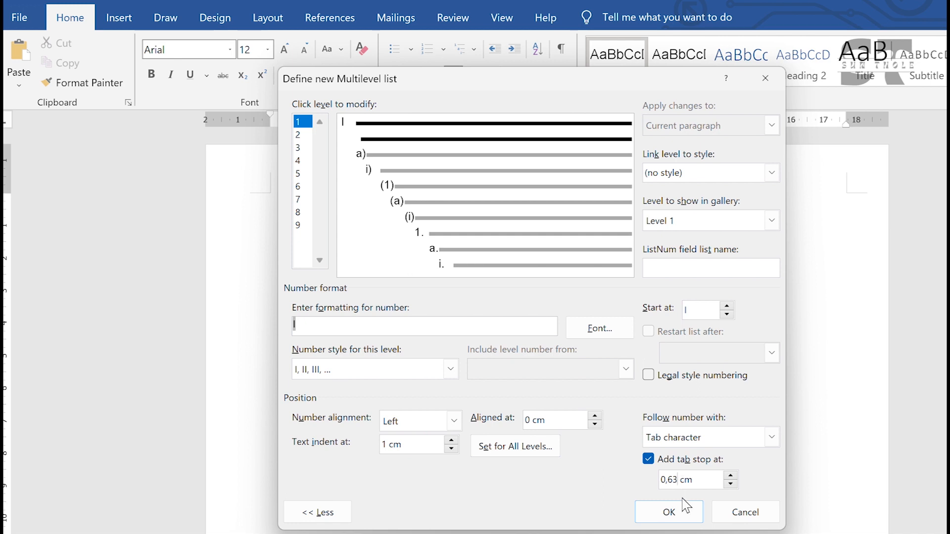
{"action": "key", "text": "BackSpace"}
{"action": "key", "text": "BackSpace"}
{"action": "type", "text": "2"}
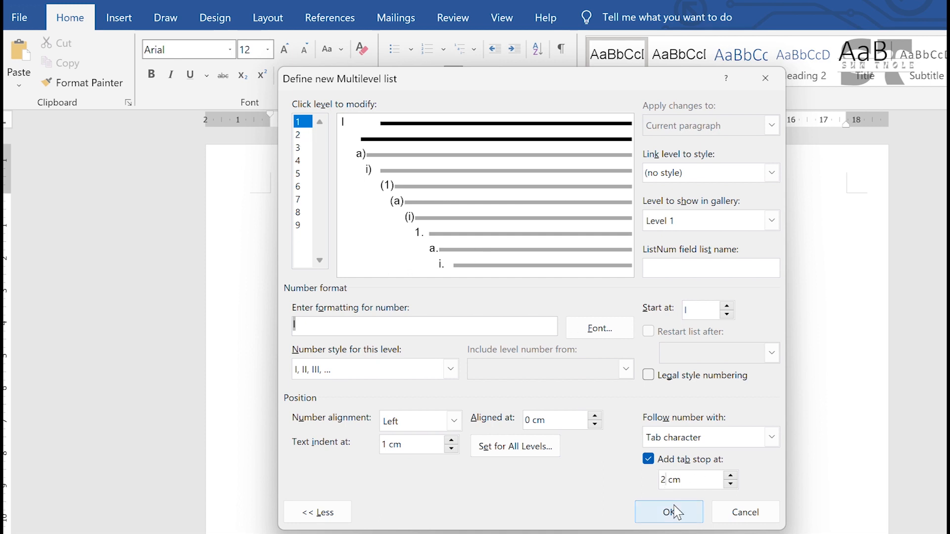
{"action": "key", "text": "BackSpace"}
{"action": "type", "text": "1"}
Give level 2 the A, B, C number style and remove its closing parenthesis
{"action": "left_click", "coordinate": [302, 135]}
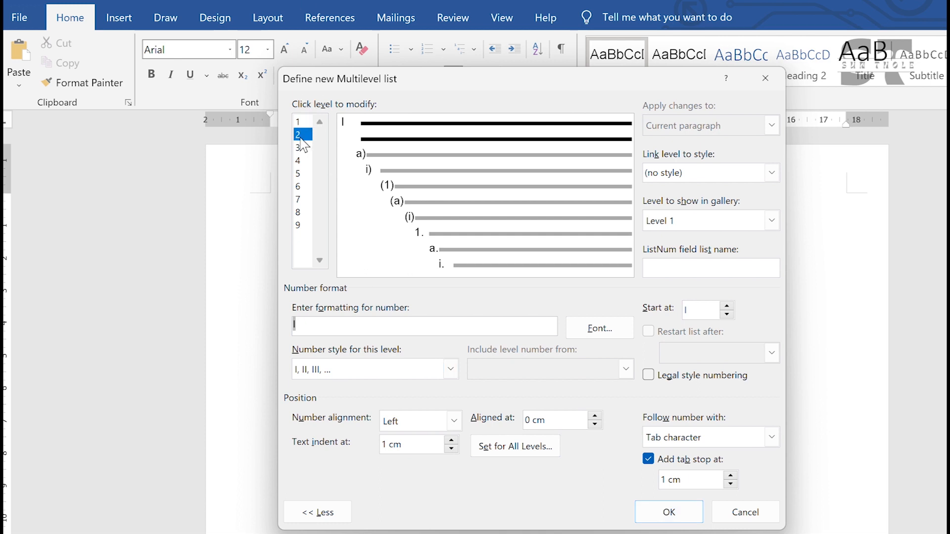
{"action": "left_click", "coordinate": [340, 379]}
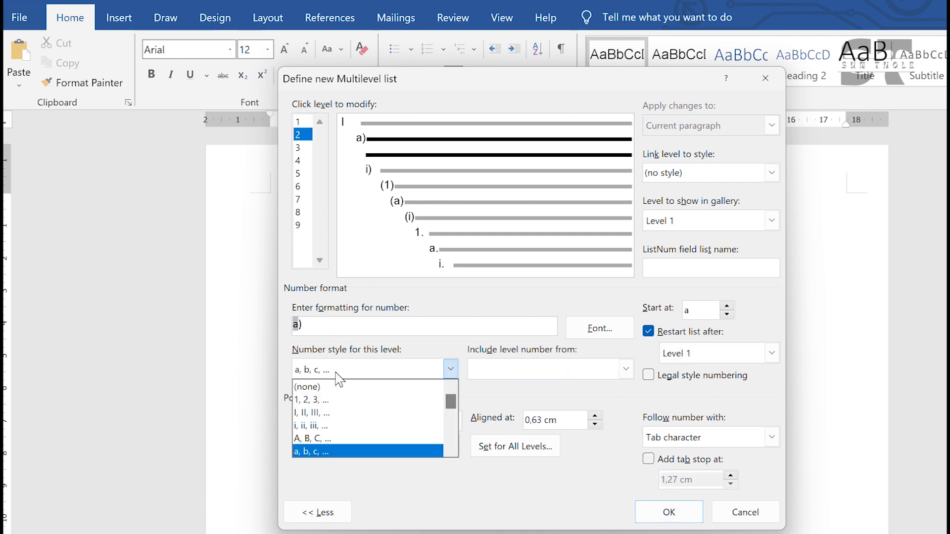
{"action": "left_click", "coordinate": [327, 437]}
{"action": "left_click", "coordinate": [320, 327]}
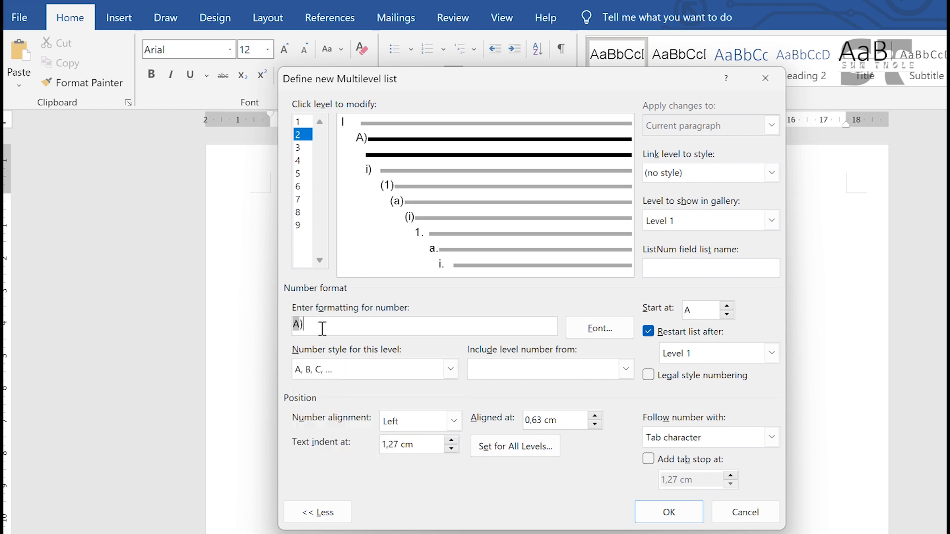
Align level 2's number at 1 cm and set its text indent to 2 cm
{"action": "left_click", "coordinate": [399, 445]}
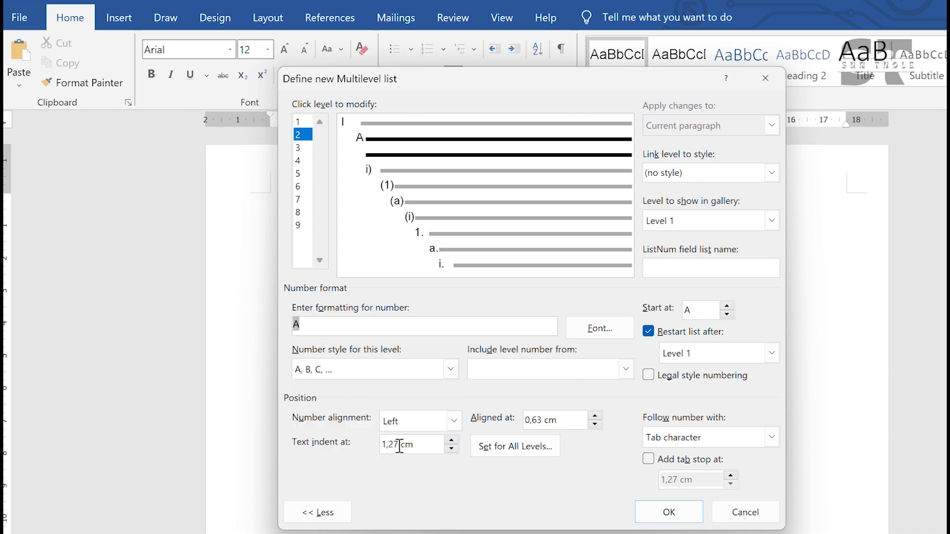
{"action": "left_click", "coordinate": [541, 420]}
{"action": "key", "text": "BackSpace"}
{"action": "key", "text": "BackSpace"}
{"action": "key", "text": "BackSpace"}
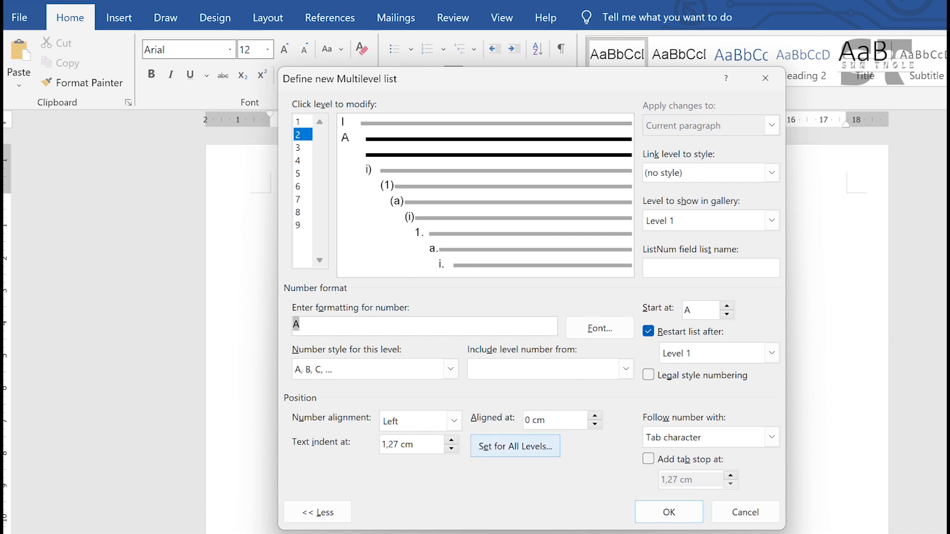
{"action": "type", "text": "1"}
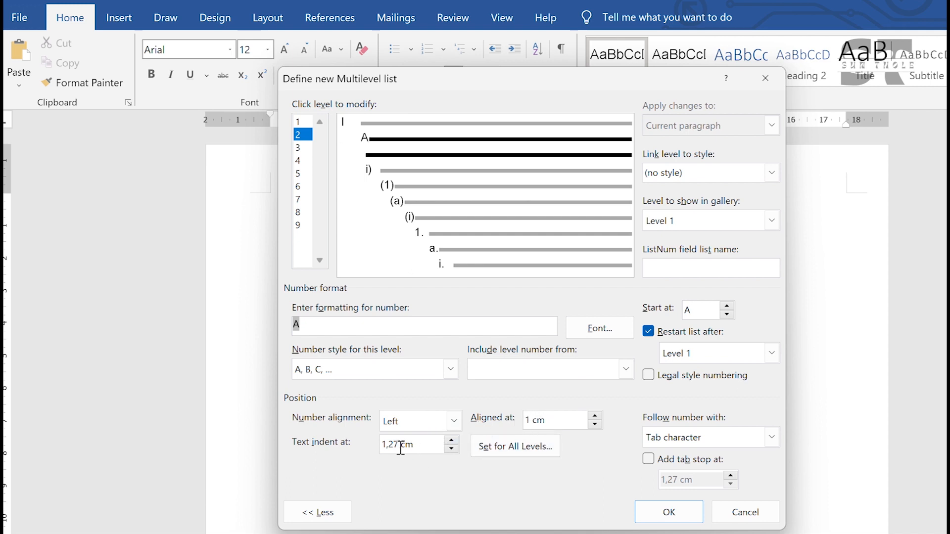
{"action": "left_click", "coordinate": [399, 446]}
{"action": "key", "text": "BackSpace"}
{"action": "type", "text": "2"}
Add a tab stop at 2 cm for level 2
{"action": "left_click", "coordinate": [693, 460]}
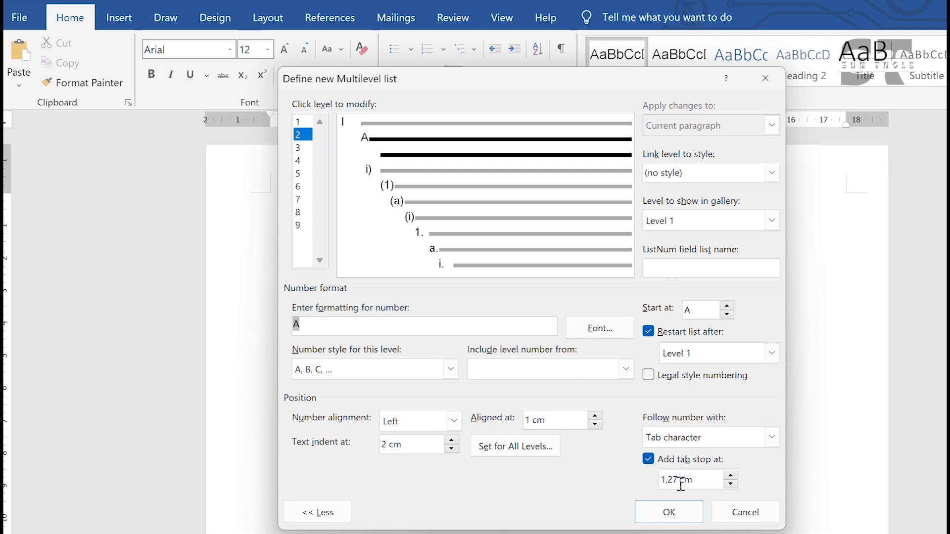
{"action": "left_click", "coordinate": [680, 480]}
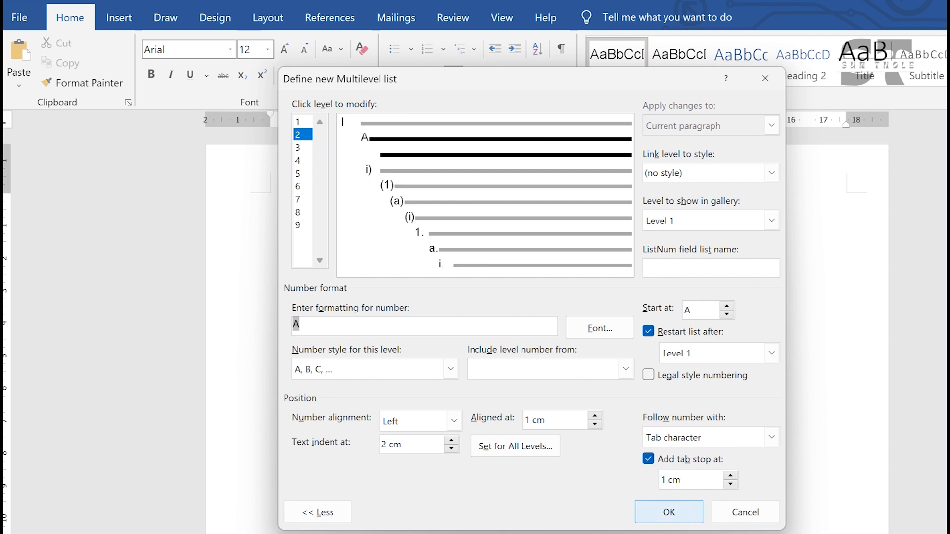
{"action": "type", "text": "2"}
Give level 3 the 1, 2, 3 number style and format the number as "1." with a period
{"action": "left_click", "coordinate": [297, 148]}
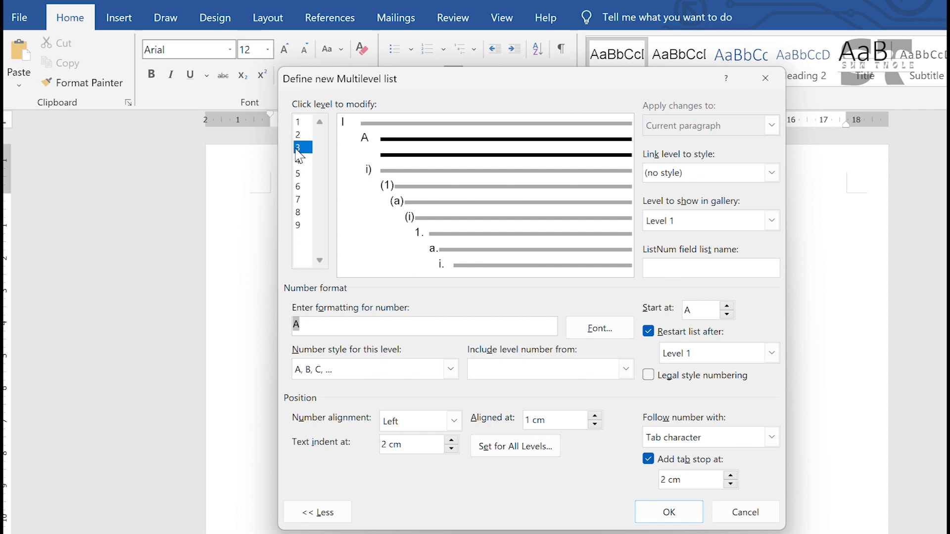
{"action": "left_click", "coordinate": [372, 372]}
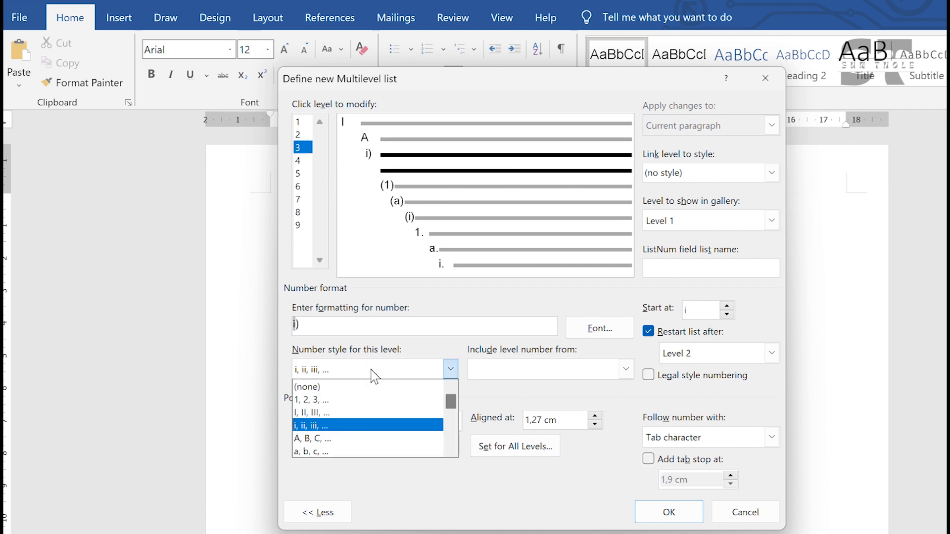
{"action": "left_click", "coordinate": [339, 401]}
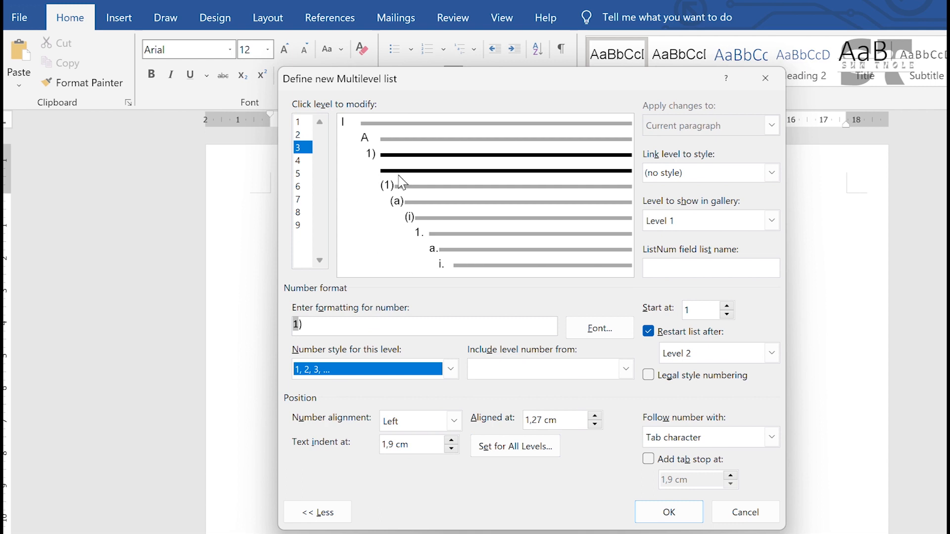
{"action": "left_click", "coordinate": [348, 324]}
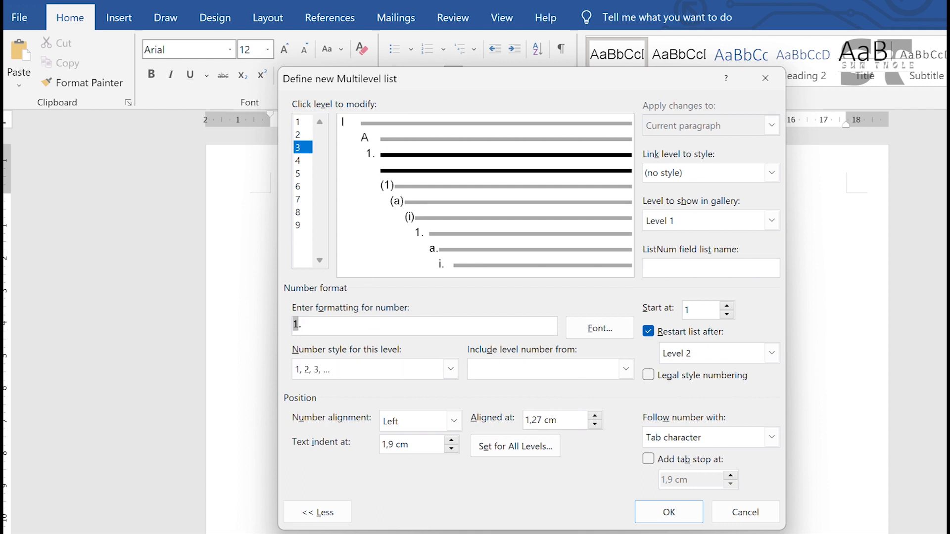
Add a period after the level 2 and level 1 numbers so they read "A." and "I."
{"action": "left_click", "coordinate": [301, 136]}
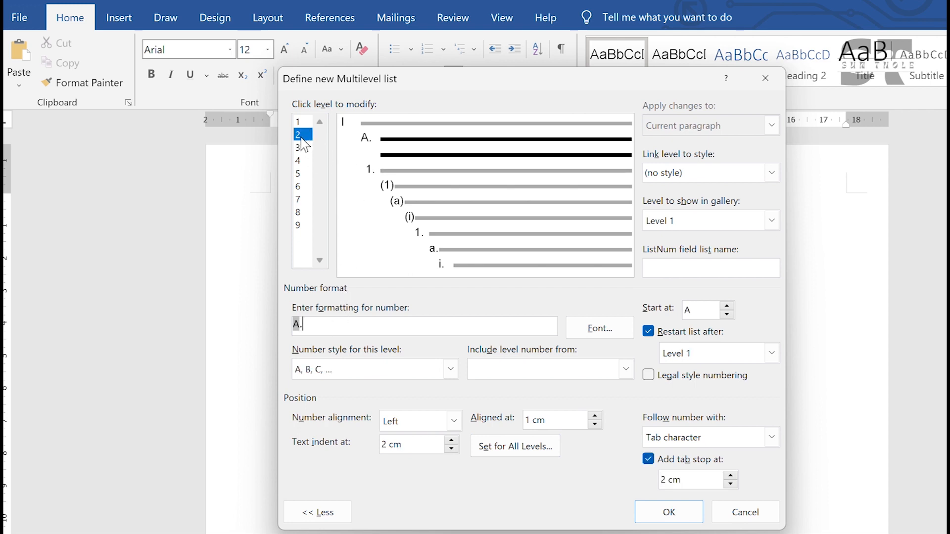
{"action": "left_click", "coordinate": [298, 121]}
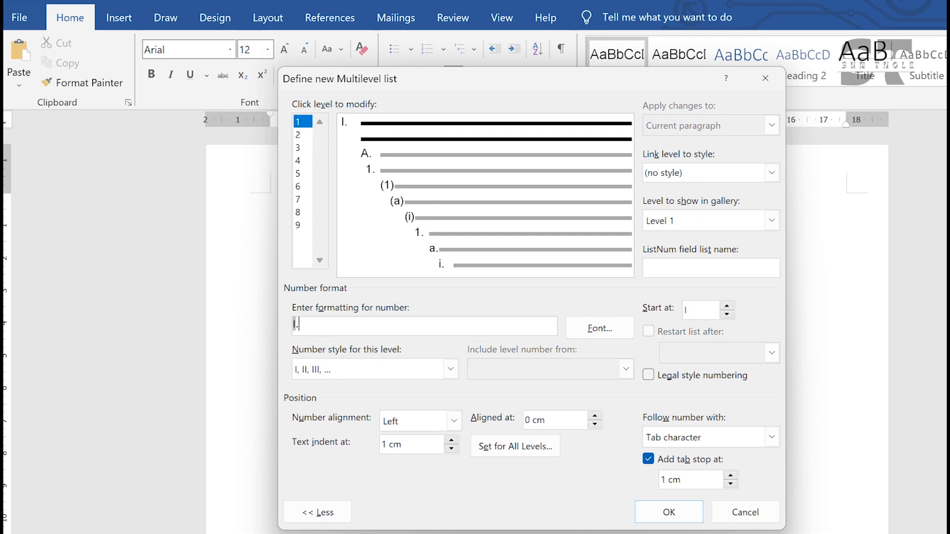
{"action": "left_click", "coordinate": [299, 163]}
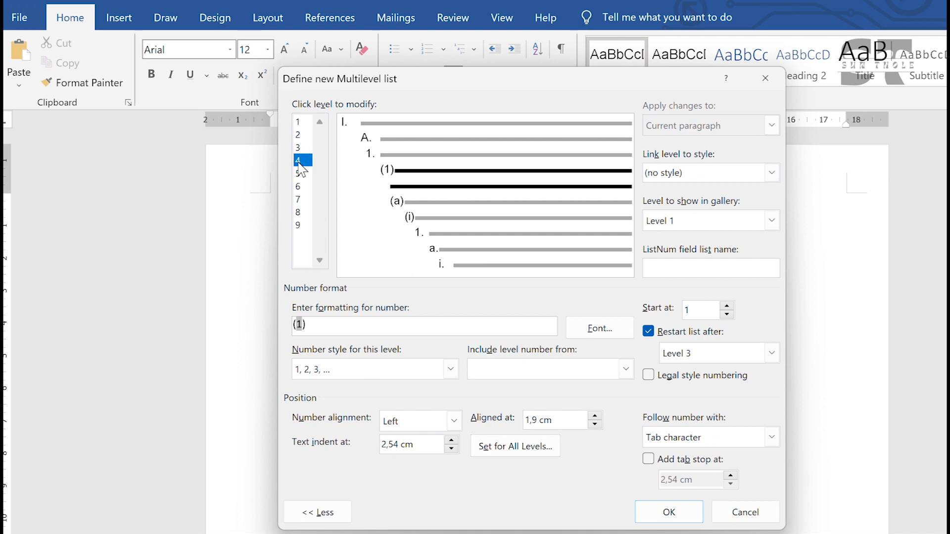
Align level 3's number at 2 cm
{"action": "left_click", "coordinate": [298, 148]}
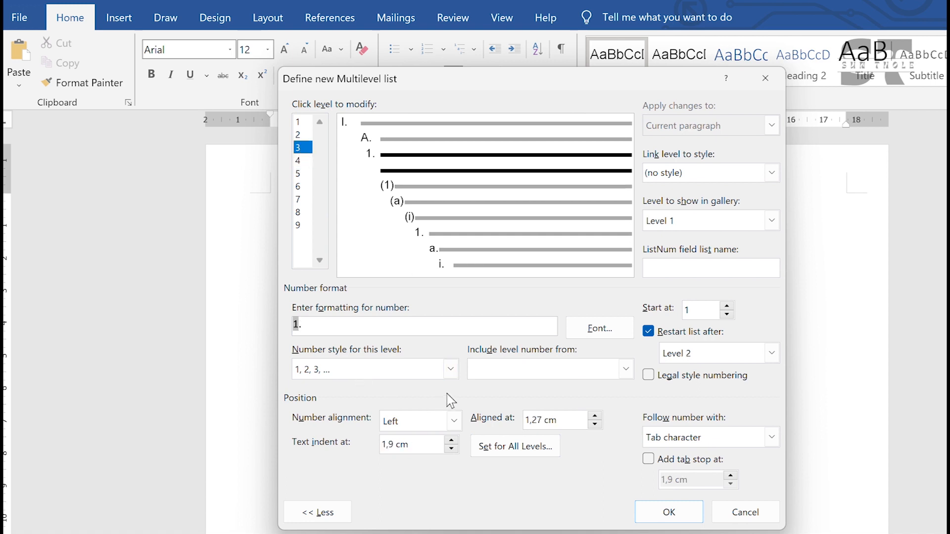
{"action": "left_click", "coordinate": [543, 424]}
{"action": "key", "text": "BackSpace"}
{"action": "key", "text": "BackSpace"}
{"action": "key", "text": "BackSpace"}
{"action": "key", "text": "BackSpace"}
{"action": "type", "text": "2"}
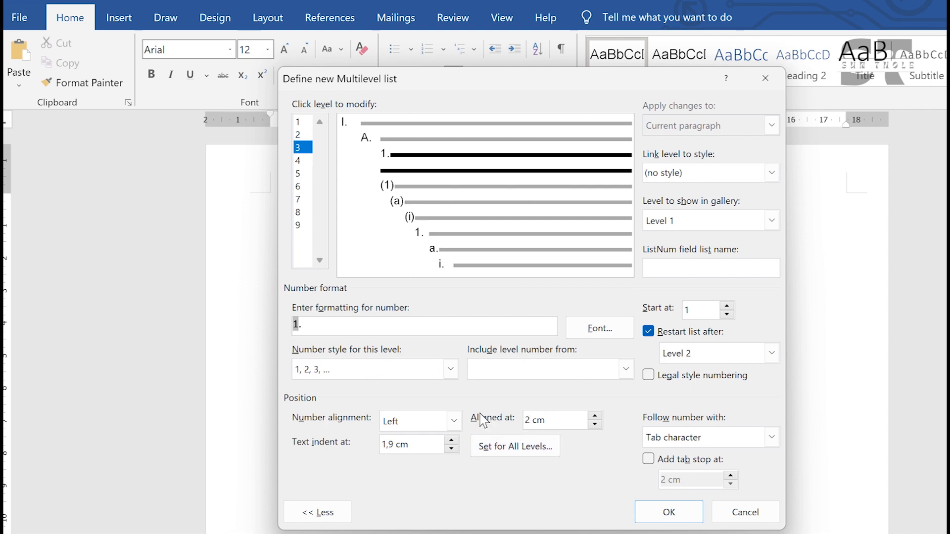
Set level 3's text indent to 3 cm and add a tab stop at 3 cm
{"action": "left_click", "coordinate": [393, 444]}
{"action": "key", "text": "BackSpace"}
{"action": "key", "text": "BackSpace"}
{"action": "key", "text": "BackSpace"}
{"action": "type", "text": "3"}
{"action": "left_click", "coordinate": [648, 459]}
{"action": "left_click", "coordinate": [668, 484]}
{"action": "key", "text": "BackSpace"}
{"action": "type", "text": "3"}
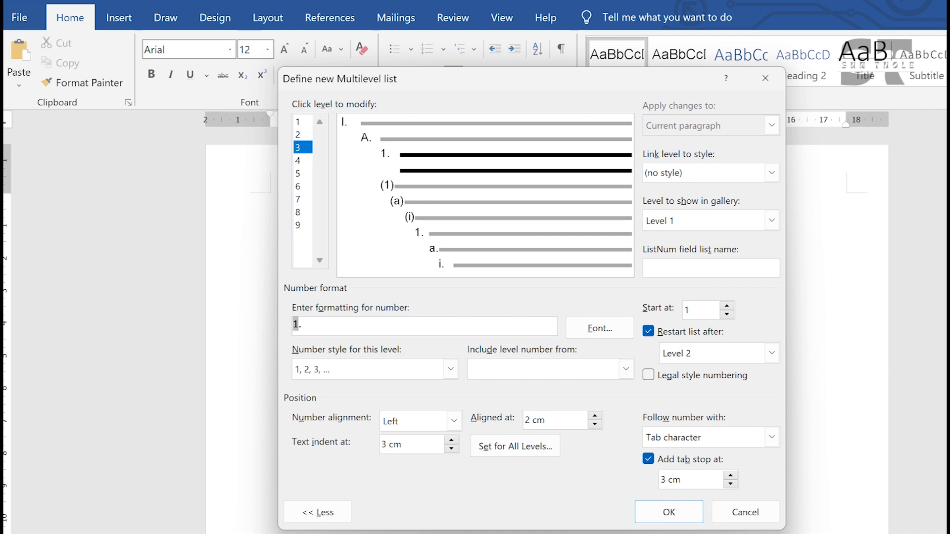
Give level 4 the a, b, c number style and format the number as "a." without parentheses
{"action": "left_click", "coordinate": [299, 163]}
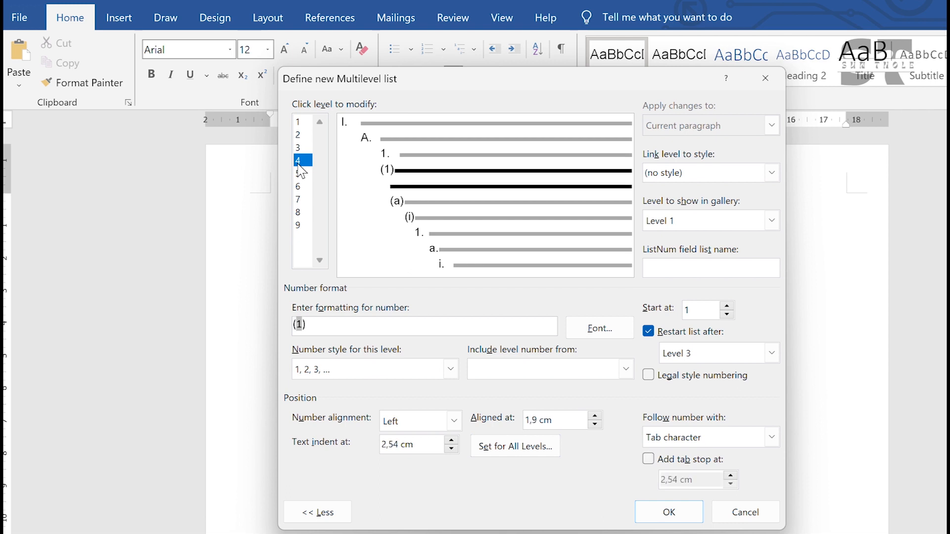
{"action": "left_click", "coordinate": [339, 374]}
{"action": "left_click", "coordinate": [323, 451]}
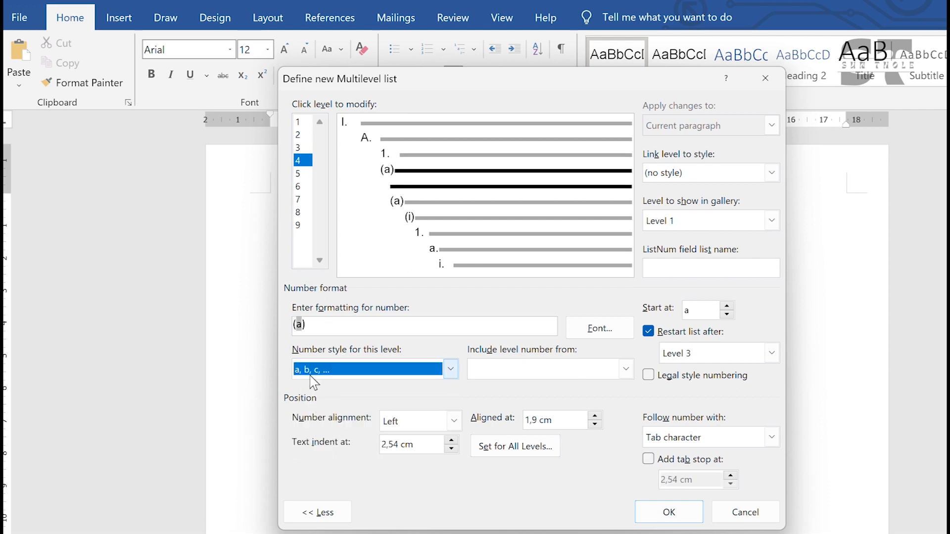
{"action": "left_click", "coordinate": [299, 326]}
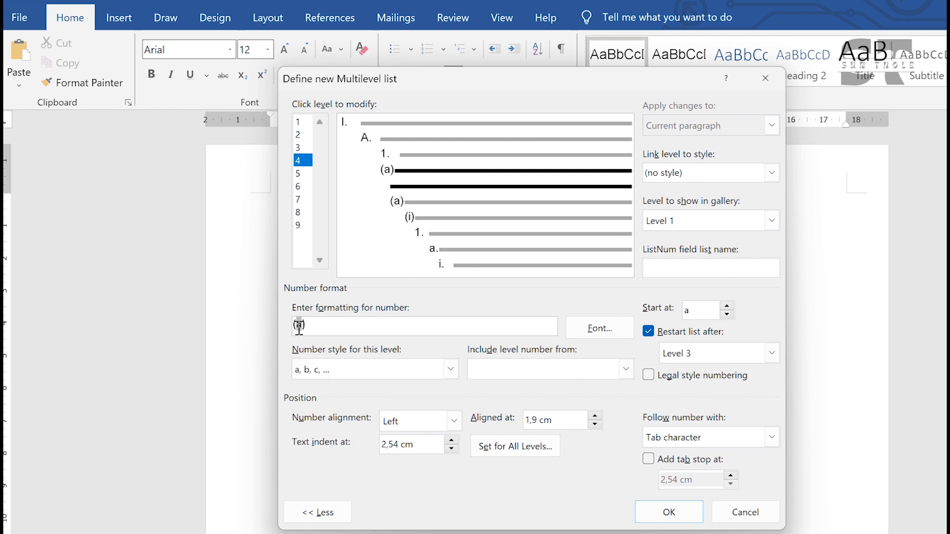
{"action": "key", "text": "BackSpace"}
Align level 4's number at 3 cm and set its text indent to 4 cm
{"action": "left_click", "coordinate": [538, 420]}
{"action": "key", "text": "BackSpace"}
{"action": "key", "text": "BackSpace"}
{"action": "key", "text": "BackSpace"}
{"action": "type", "text": "3"}
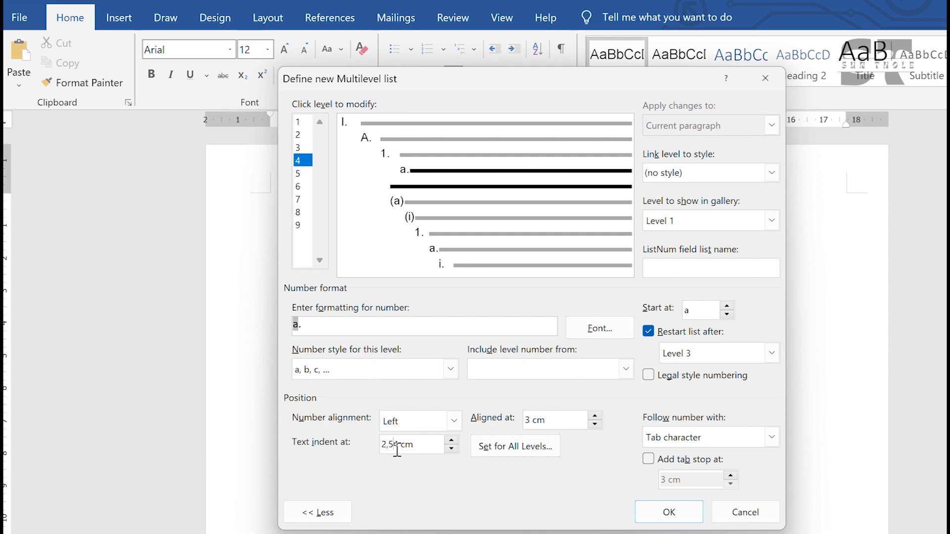
{"action": "key", "text": "BackSpace"}
{"action": "key", "text": "BackSpace"}
{"action": "key", "text": "BackSpace"}
Add a tab stop at 4 cm for level 4
{"action": "left_click", "coordinate": [678, 461]}
{"action": "left_click", "coordinate": [667, 480]}
{"action": "key", "text": "BackSpace"}
{"action": "type", "text": "4"}
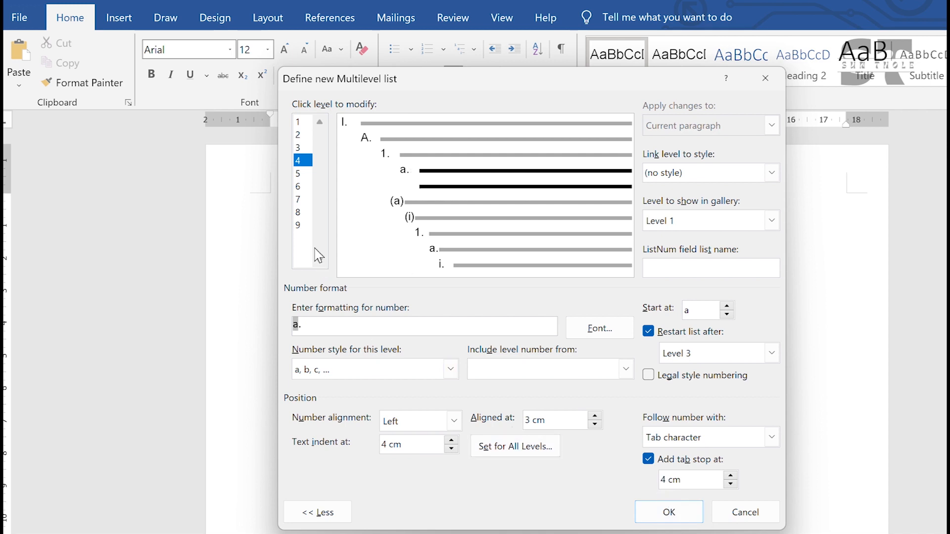
Give level 5 the 1, 2, 3 number style and format the number as "1)" without the opening parenthesis
{"action": "left_click", "coordinate": [300, 173]}
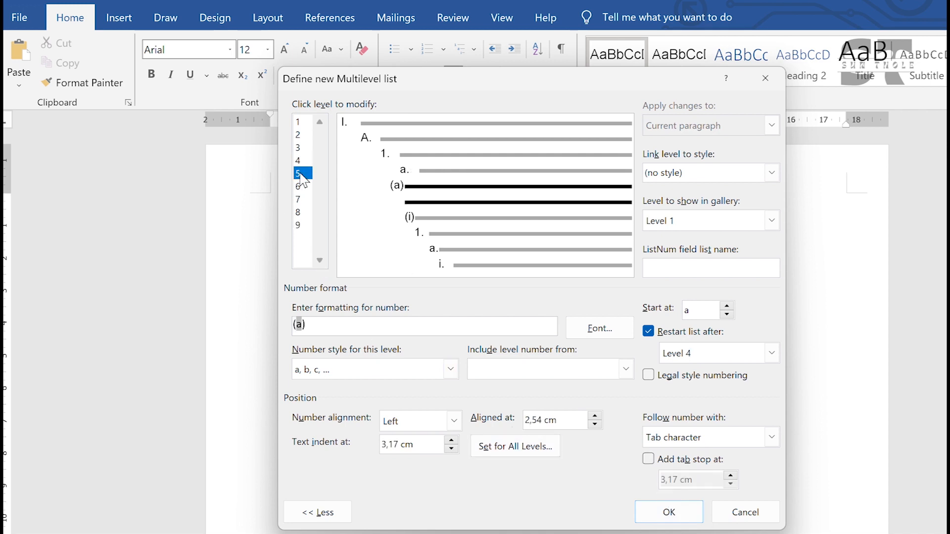
{"action": "left_click", "coordinate": [369, 376]}
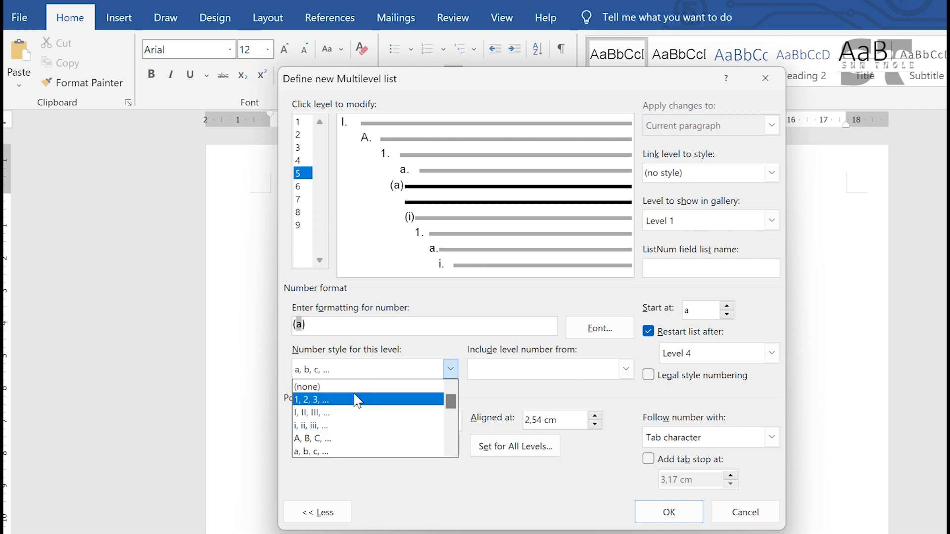
{"action": "left_click", "coordinate": [341, 425]}
{"action": "left_click", "coordinate": [341, 378]}
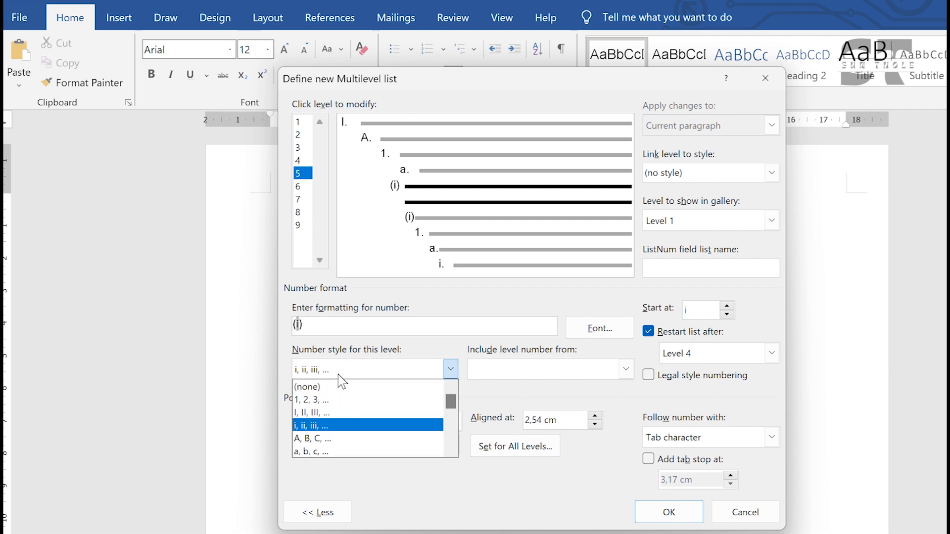
{"action": "left_click", "coordinate": [320, 396]}
{"action": "left_click", "coordinate": [298, 325]}
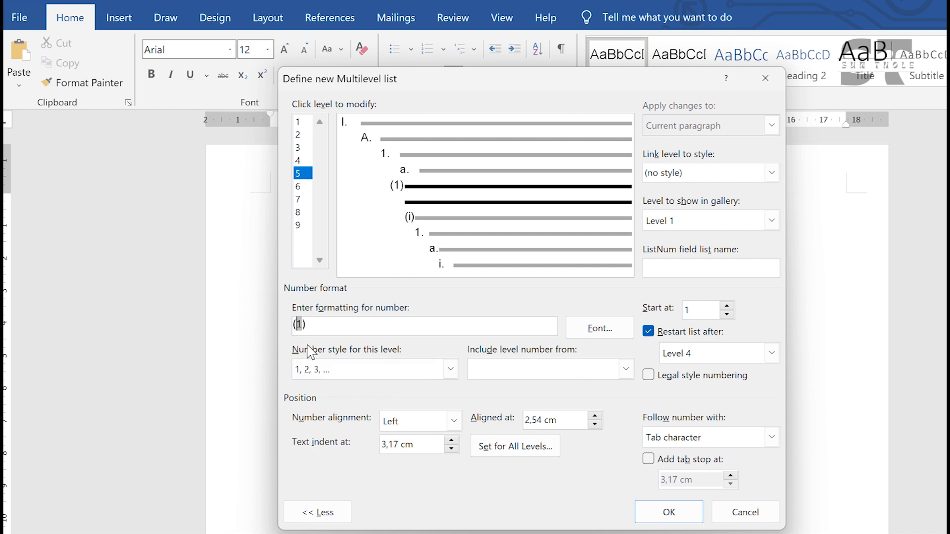
{"action": "key", "text": "BackSpace"}
Align level 5's number at 4 cm and set its text indent to 5 cm
{"action": "key", "text": "BackSpace"}
{"action": "key", "text": "BackSpace"}
{"action": "key", "text": "BackSpace"}
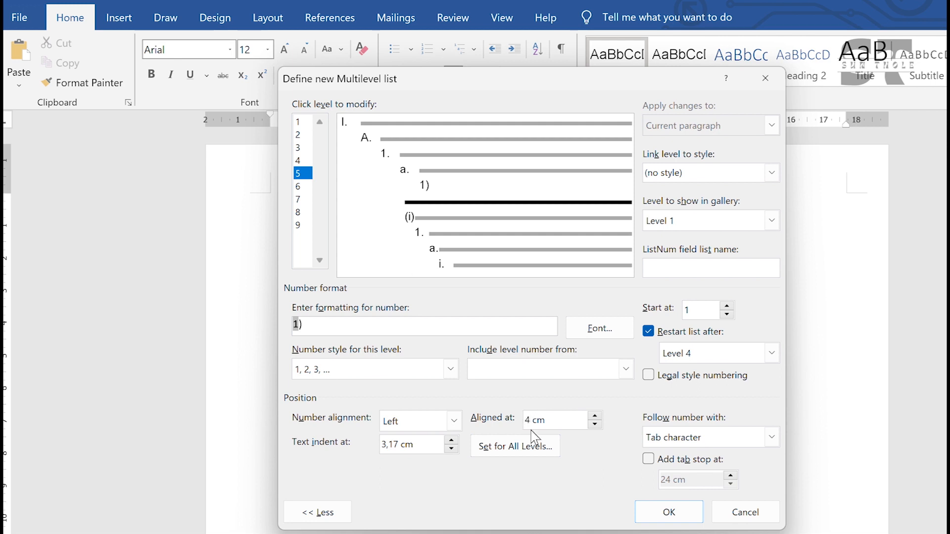
{"action": "double_click", "coordinate": [399, 448]}
{"action": "type", "text": "5 cm"}
Add a tab stop at 5 cm for level 5
{"action": "left_click", "coordinate": [657, 460]}
{"action": "key", "text": "BackSpace"}
{"action": "key", "text": "BackSpace"}
{"action": "type", "text": "5"}
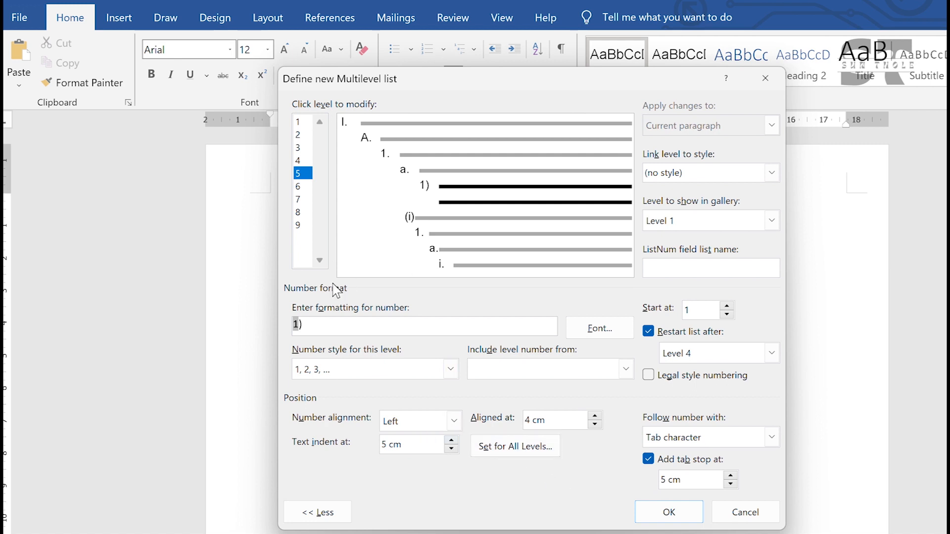
Give level 6 the a, b, c number style and format the number as "a)"
{"action": "left_click", "coordinate": [299, 188]}
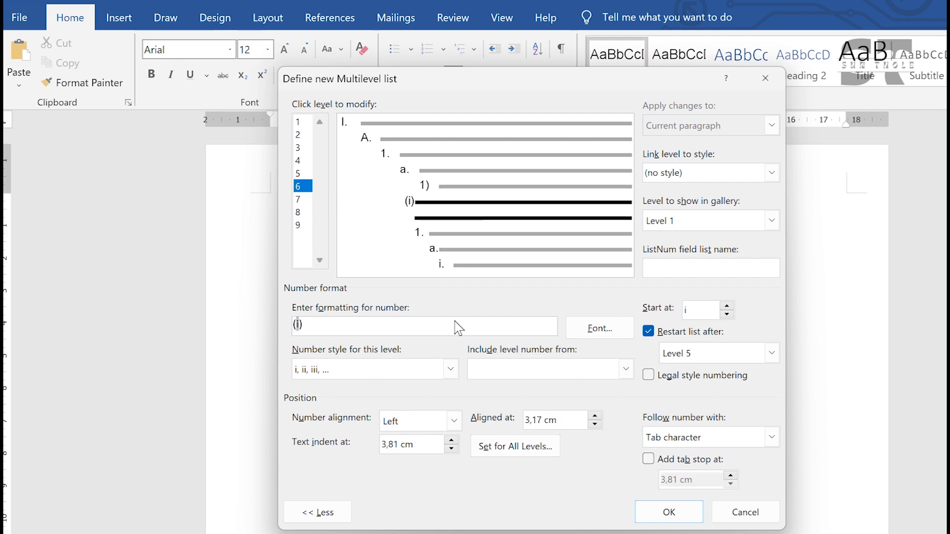
{"action": "left_click", "coordinate": [357, 378]}
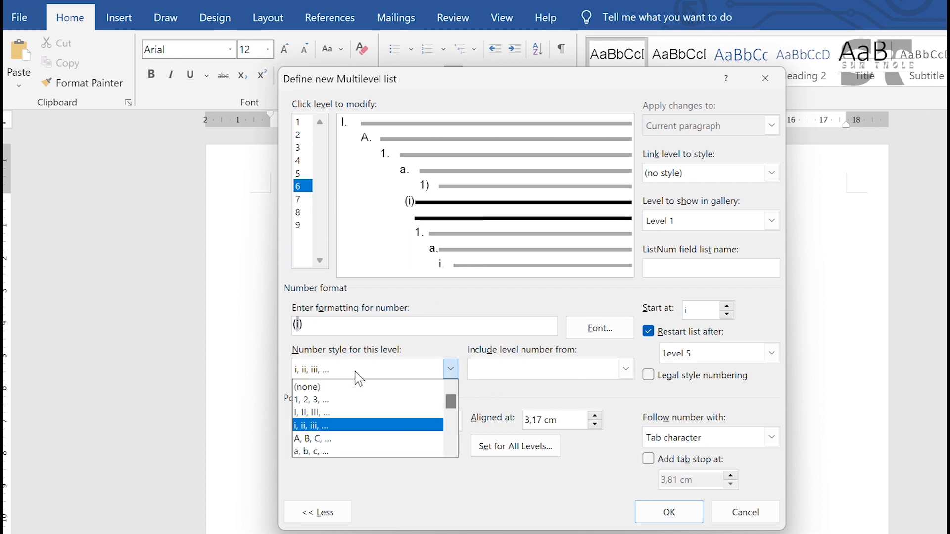
{"action": "left_click", "coordinate": [336, 452]}
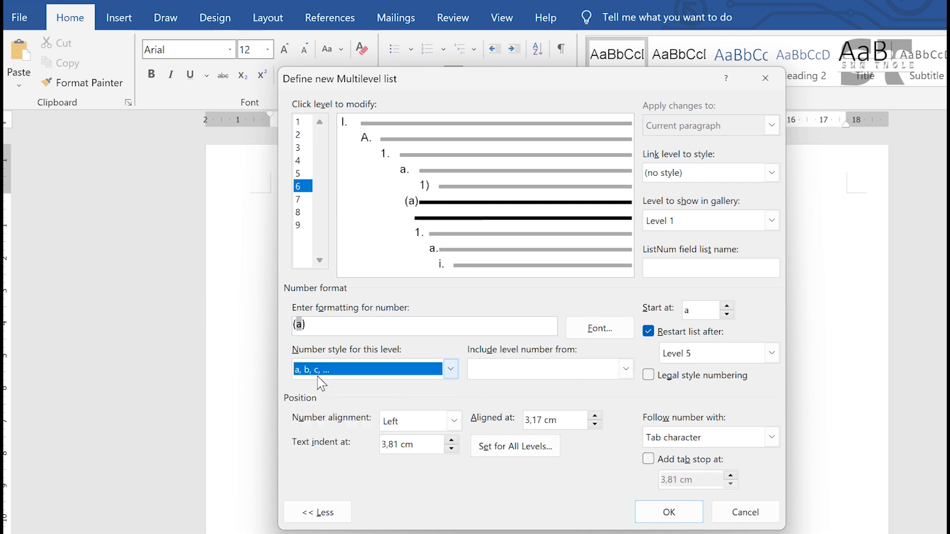
{"action": "key", "text": "BackSpace"}
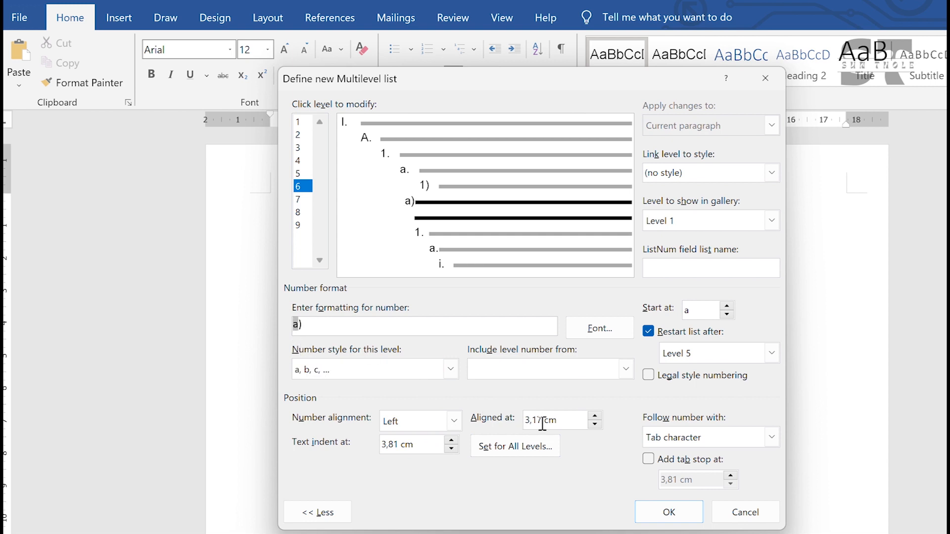
Align level 6's number at 5 cm and set its text indent to 6 cm
{"action": "key", "text": "BackSpace"}
{"action": "key", "text": "BackSpace"}
{"action": "key", "text": "BackSpace"}
{"action": "type", "text": "5"}
{"action": "left_click", "coordinate": [397, 444]}
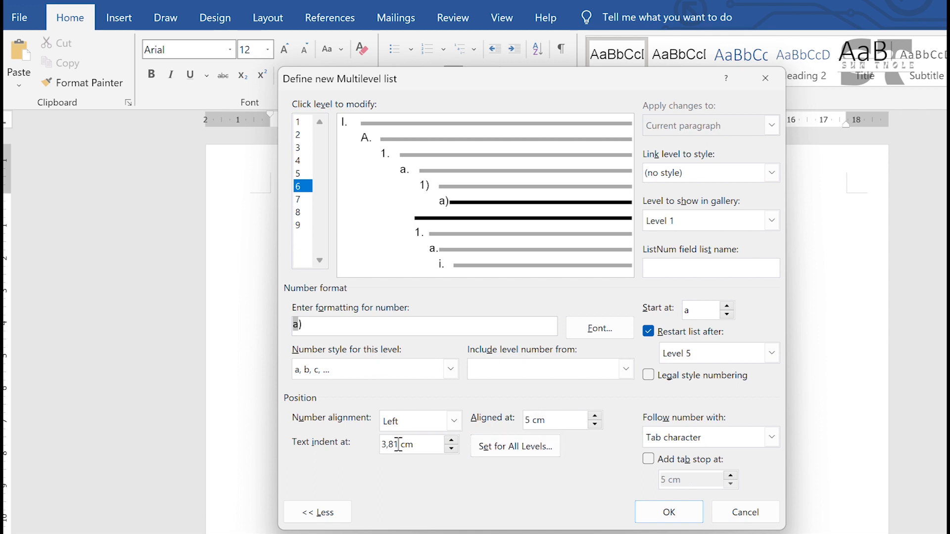
{"action": "key", "text": "BackSpace"}
{"action": "key", "text": "BackSpace"}
{"action": "key", "text": "BackSpace"}
{"action": "key", "text": "BackSpace"}
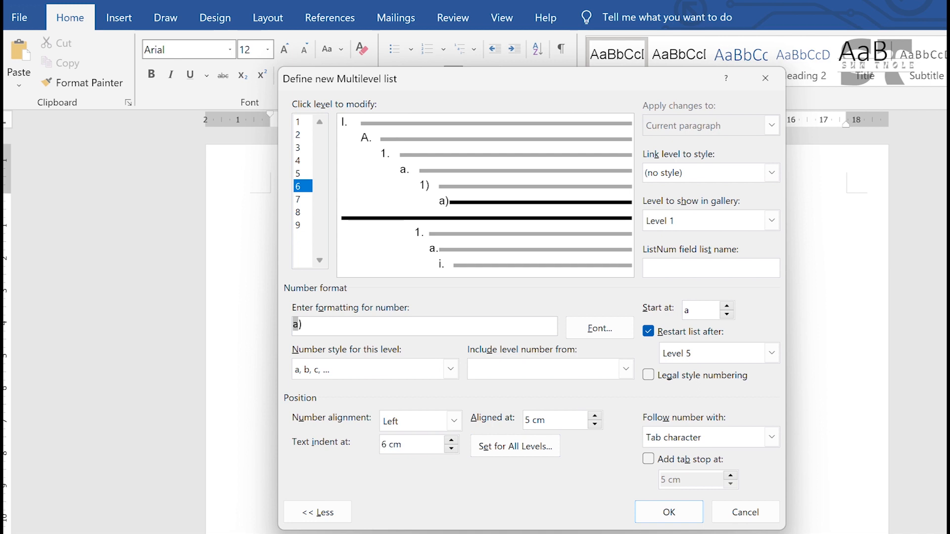
Add a tab stop at 6 cm for level 6
{"action": "left_click", "coordinate": [651, 463]}
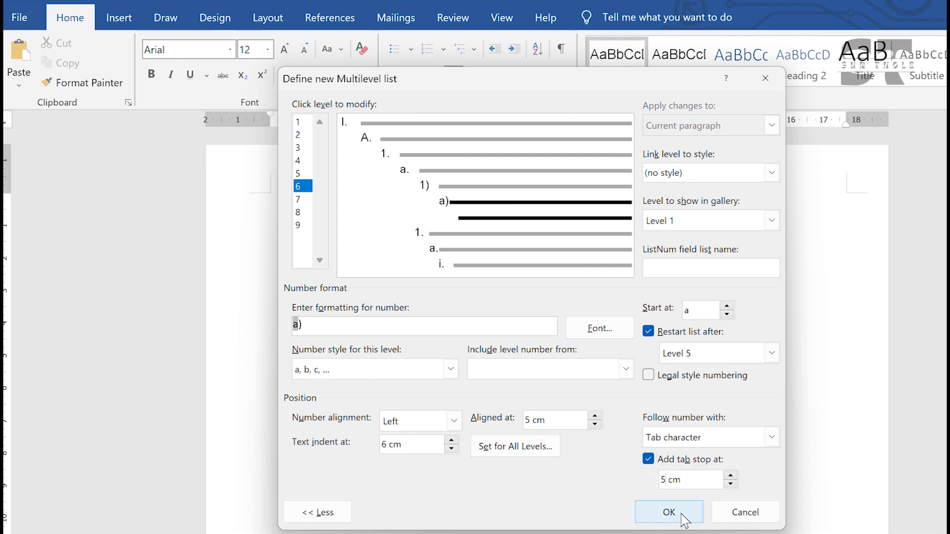
{"action": "key", "text": "BackSpace"}
{"action": "type", "text": "6"}
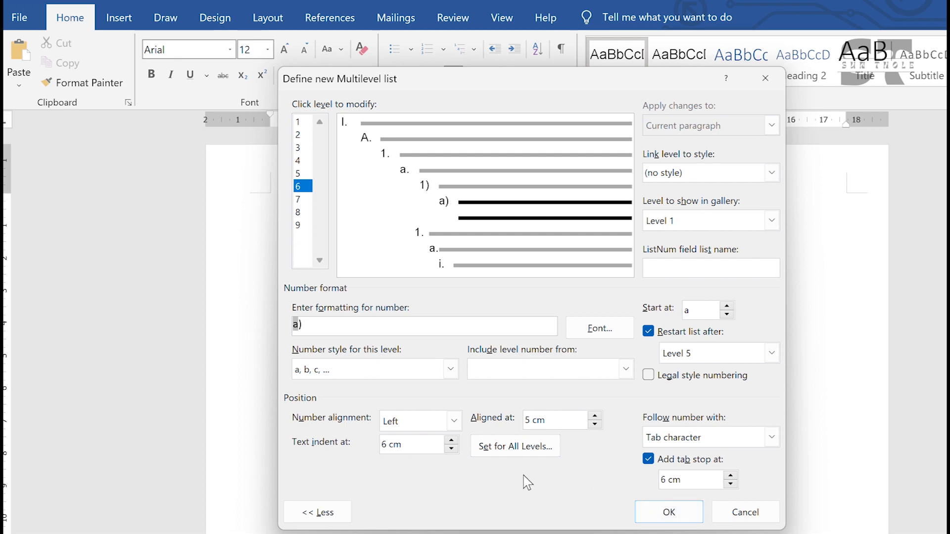
Use the 1, 2, 3 number style for level 7 and enclose the number in parentheses as "(1)"
{"action": "left_click", "coordinate": [303, 200]}
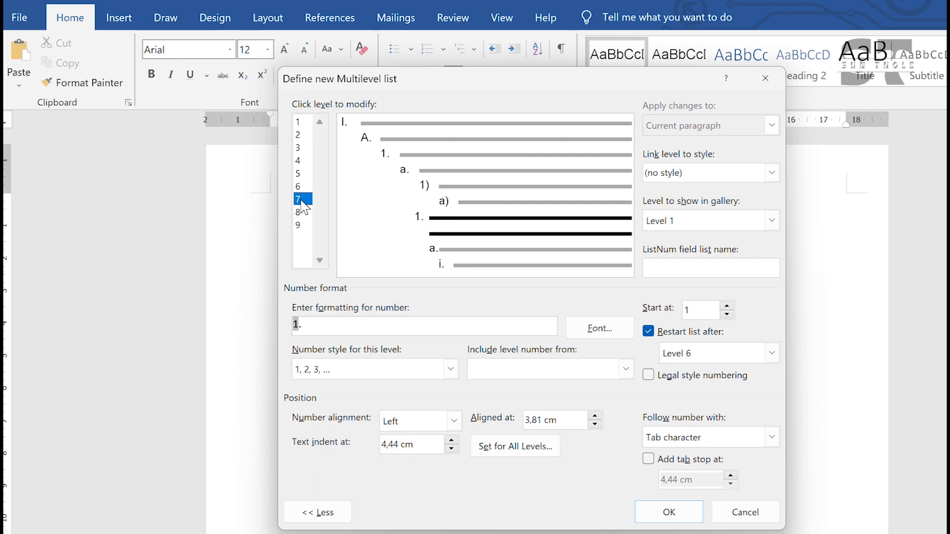
{"action": "left_click", "coordinate": [399, 369]}
{"action": "left_click", "coordinate": [398, 369]}
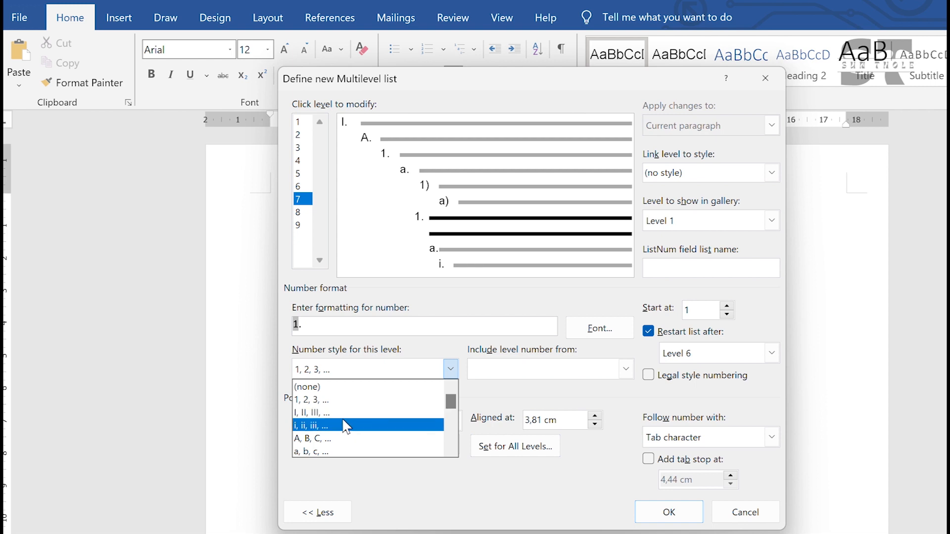
{"action": "left_click", "coordinate": [320, 400]}
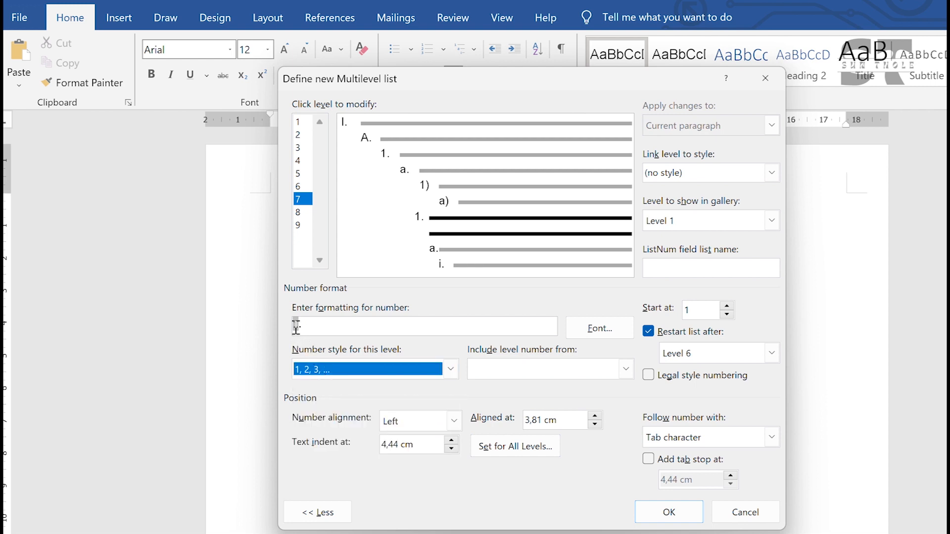
{"action": "left_click", "coordinate": [296, 326]}
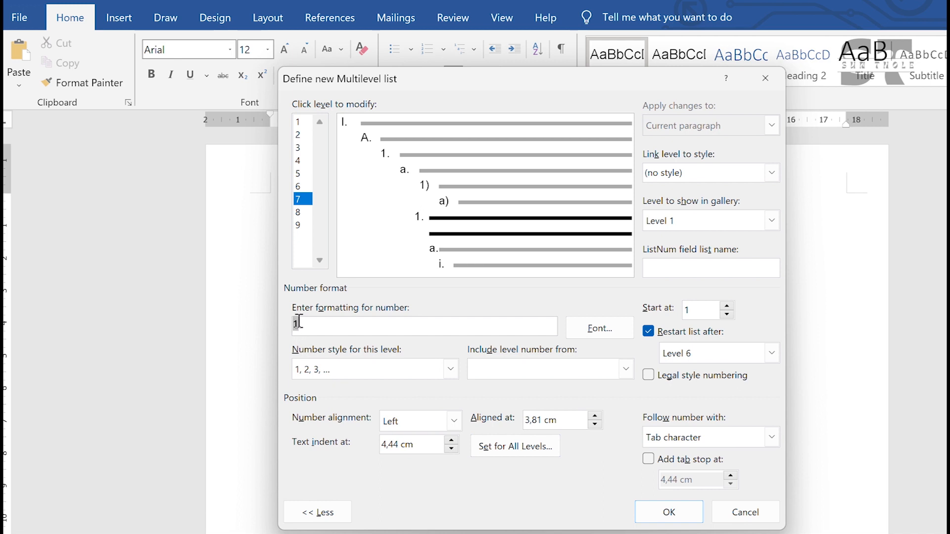
{"action": "type", "text": "("}
{"action": "key", "text": "Delete"}
{"action": "type", "text": ")"}
Align level 7's number at 6 cm and set its text indent to 7 cm
{"action": "left_click", "coordinate": [543, 424]}
{"action": "key", "text": "BackSpace"}
{"action": "key", "text": "BackSpace"}
{"action": "key", "text": "BackSpace"}
{"action": "key", "text": "BackSpace"}
{"action": "type", "text": "6"}
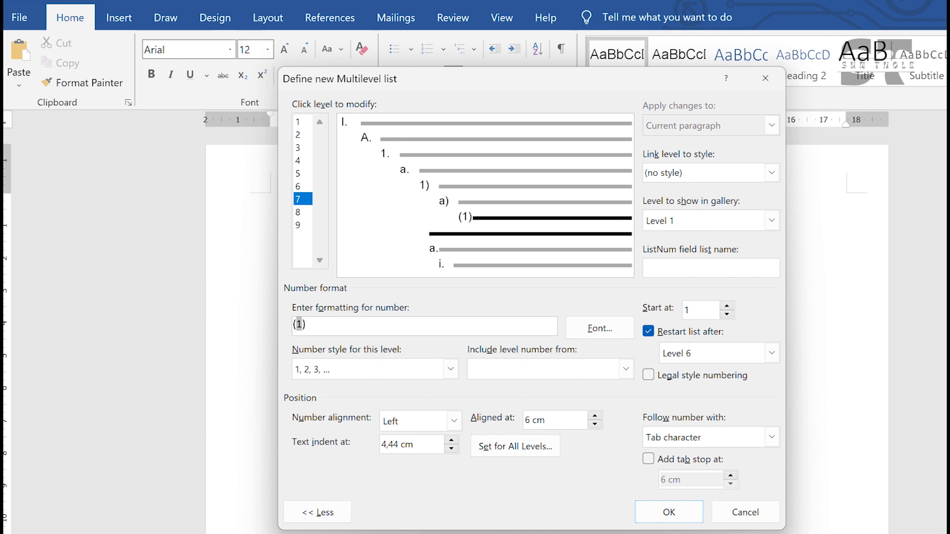
{"action": "left_click", "coordinate": [400, 445]}
{"action": "key", "text": "BackSpace"}
{"action": "key", "text": "BackSpace"}
{"action": "key", "text": "BackSpace"}
{"action": "key", "text": "BackSpace"}
{"action": "type", "text": "7"}
Add a tab stop at 7 cm for level 7
{"action": "left_click", "coordinate": [674, 460]}
{"action": "left_click", "coordinate": [667, 478]}
{"action": "key", "text": "BackSpace"}
{"action": "type", "text": "7"}
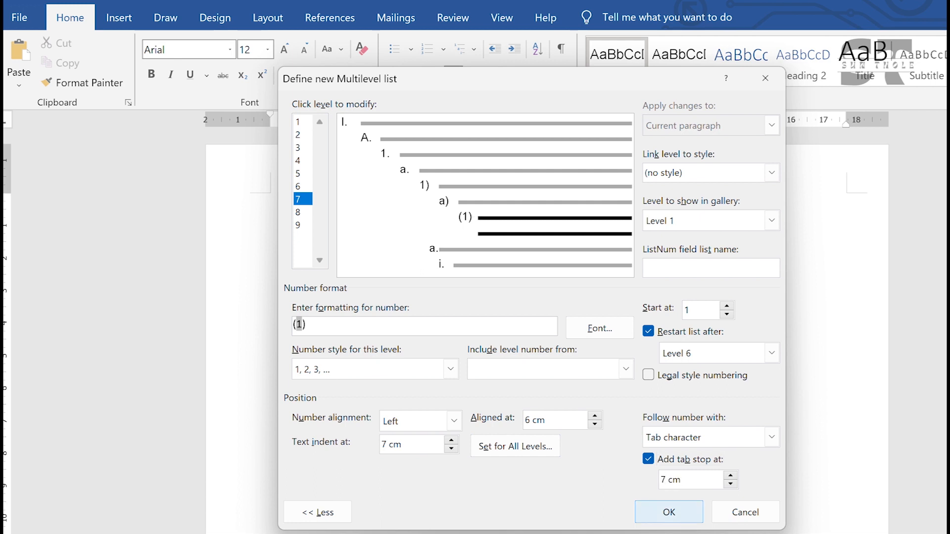
Format level 8's number as "(a)", with parentheses instead of the period
{"action": "left_click", "coordinate": [299, 216]}
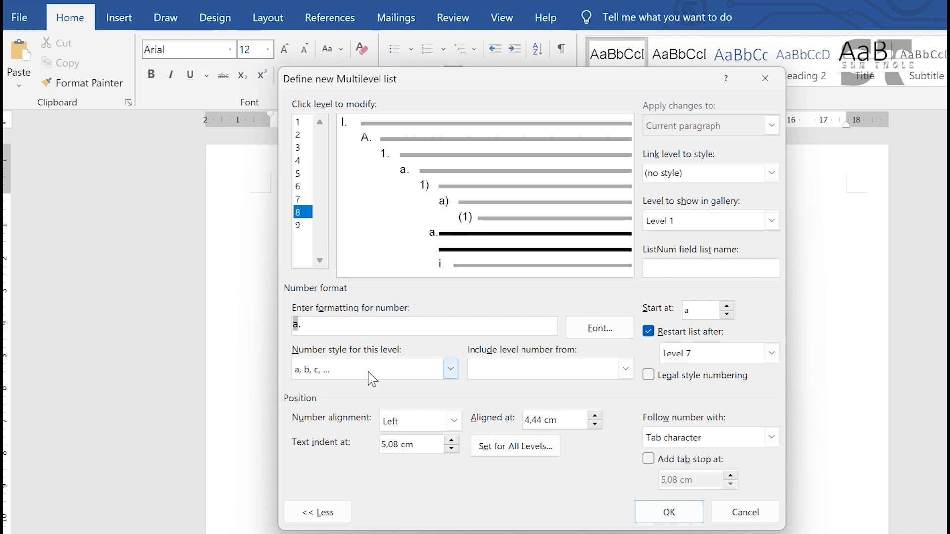
{"action": "left_click", "coordinate": [308, 331]}
{"action": "type", "text": "(a"}
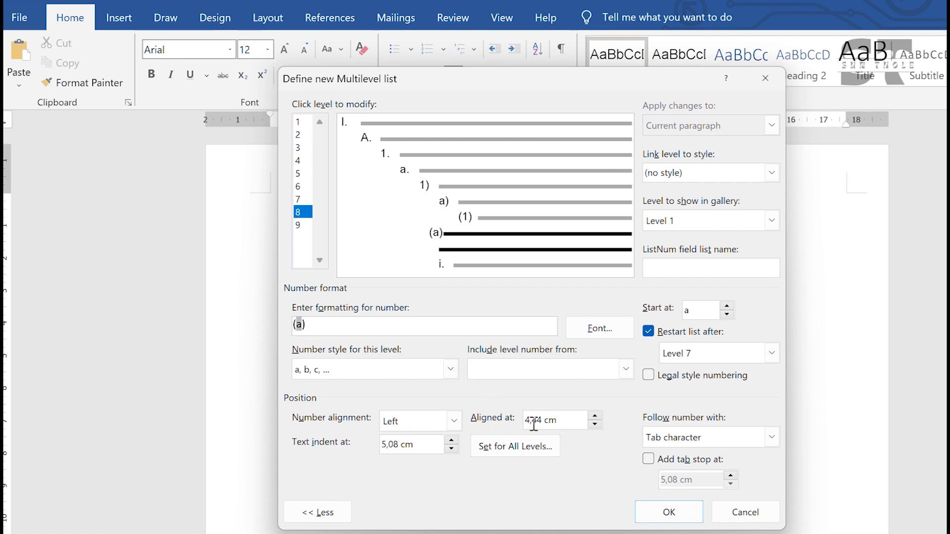
Align level 8's number at 7 cm and set its text indent to 8 cm
{"action": "left_click_drag", "start_coordinate": [542, 421], "coordinate": [526, 421]}
{"action": "type", "text": "7"}
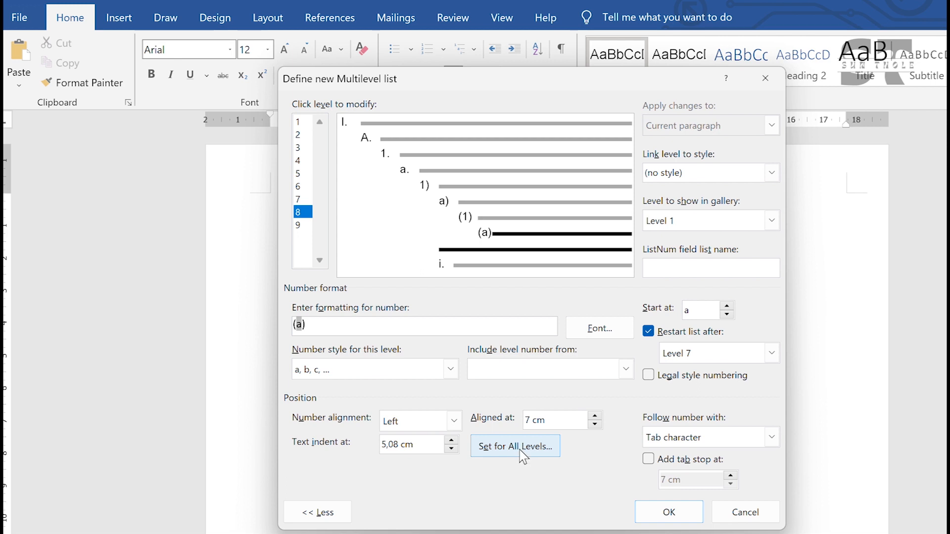
{"action": "key", "text": "BackSpace"}
{"action": "key", "text": "BackSpace"}
{"action": "key", "text": "BackSpace"}
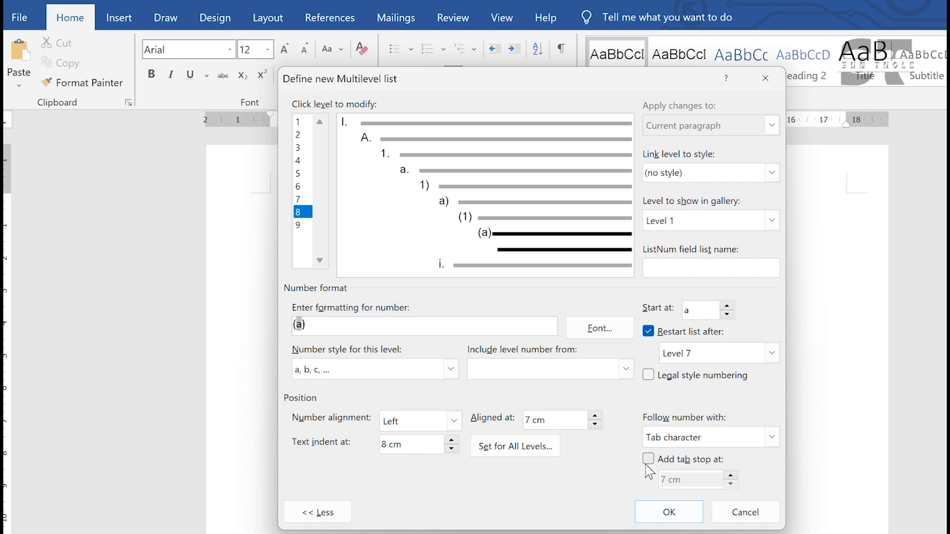
Add a tab stop at 8 cm for level 8
{"action": "left_click", "coordinate": [647, 461]}
{"action": "left_click", "coordinate": [668, 480]}
{"action": "key", "text": "BackSpace"}
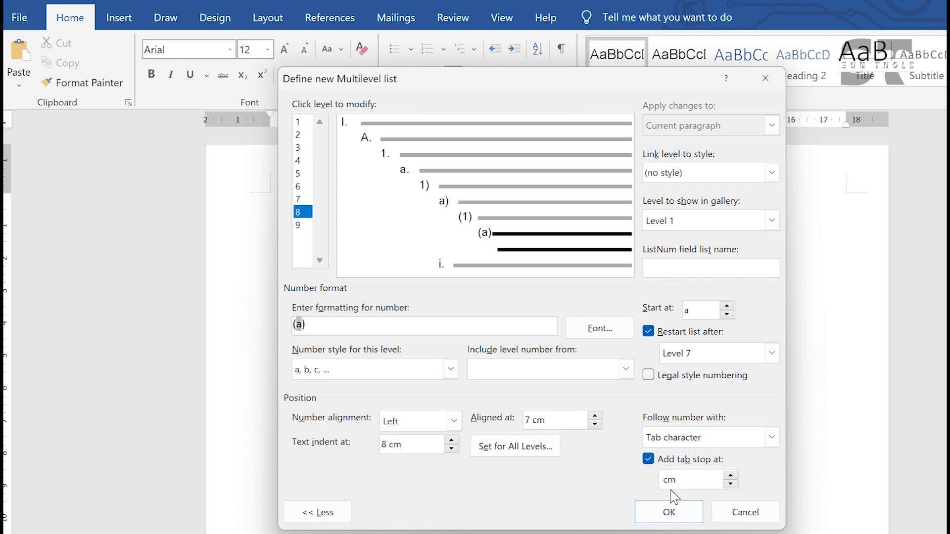
{"action": "type", "text": "8"}
Align level 9's number at 8 cm and set its text indent to 9 cm
{"action": "left_click", "coordinate": [301, 225]}
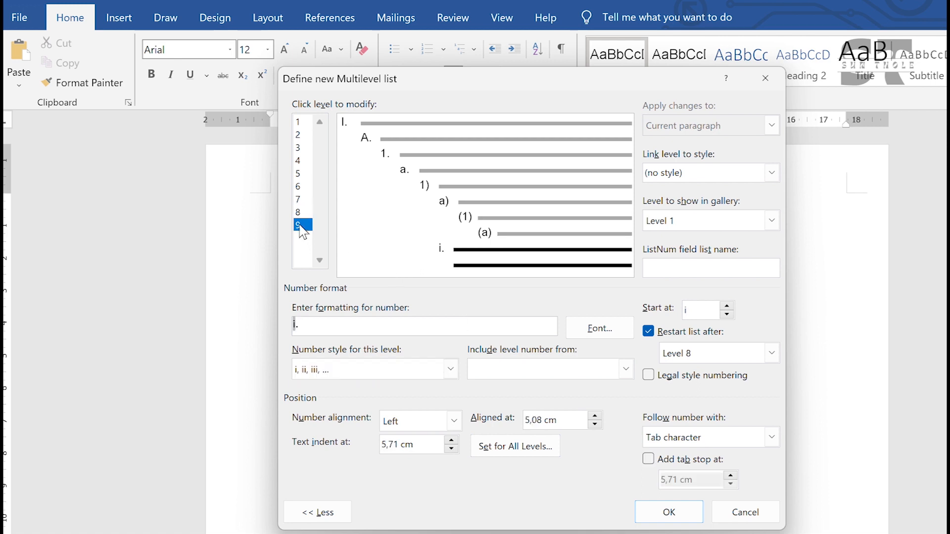
{"action": "left_click", "coordinate": [537, 420]}
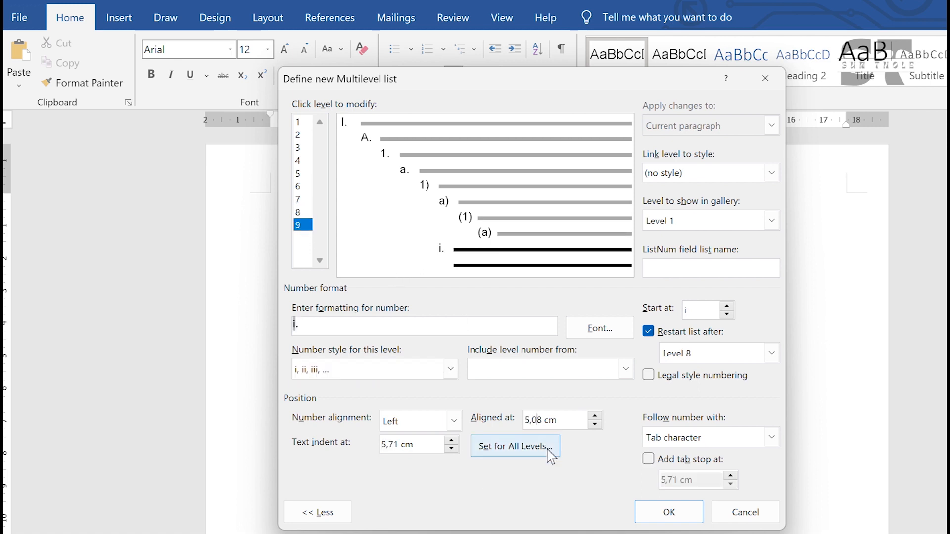
{"action": "key", "text": "BackSpace"}
{"action": "key", "text": "BackSpace"}
{"action": "key", "text": "BackSpace"}
{"action": "left_click", "coordinate": [400, 445]}
{"action": "key", "text": "BackSpace"}
{"action": "key", "text": "BackSpace"}
{"action": "key", "text": "BackSpace"}
{"action": "key", "text": "BackSpace"}
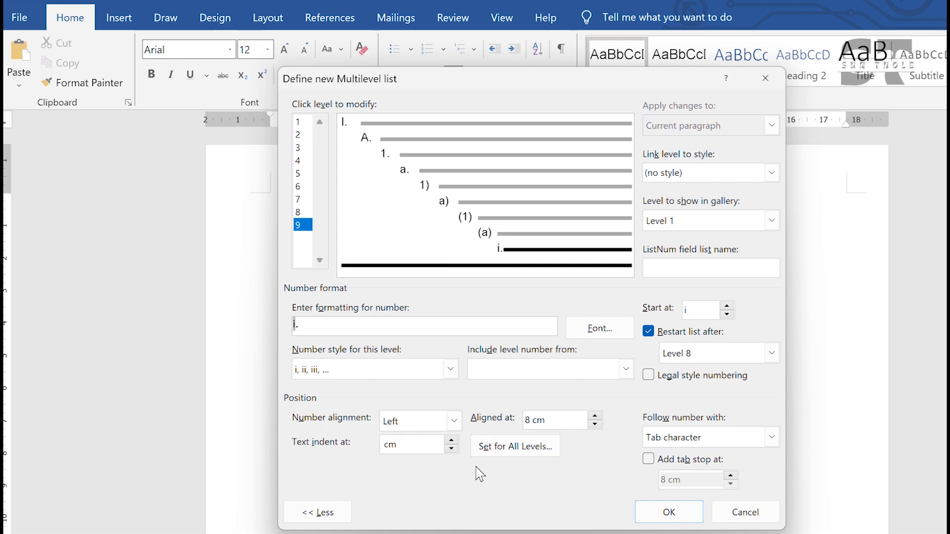
{"action": "type", "text": "9"}
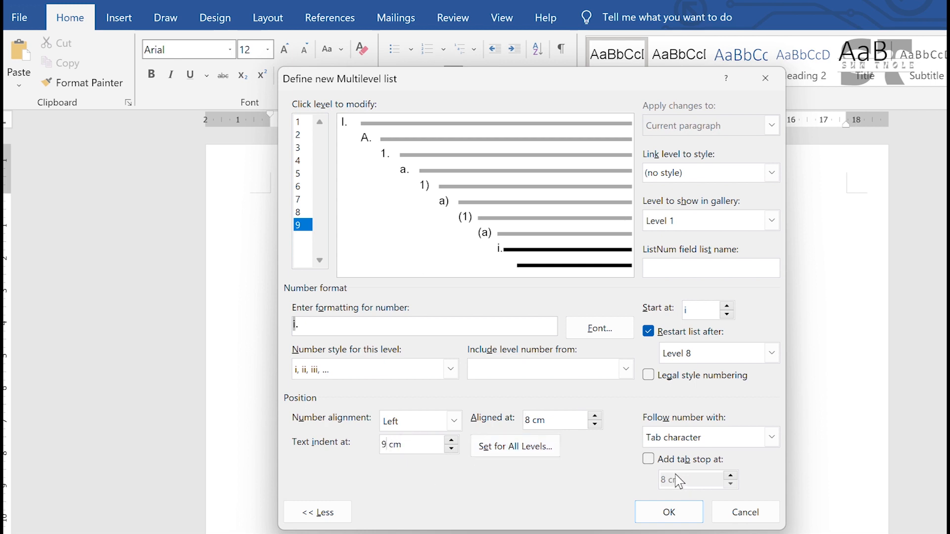
Add a tab stop at 9 cm for level 9
{"action": "left_click", "coordinate": [662, 462]}
{"action": "left_click", "coordinate": [666, 481]}
{"action": "key", "text": "BackSpace"}
{"action": "type", "text": "9"}
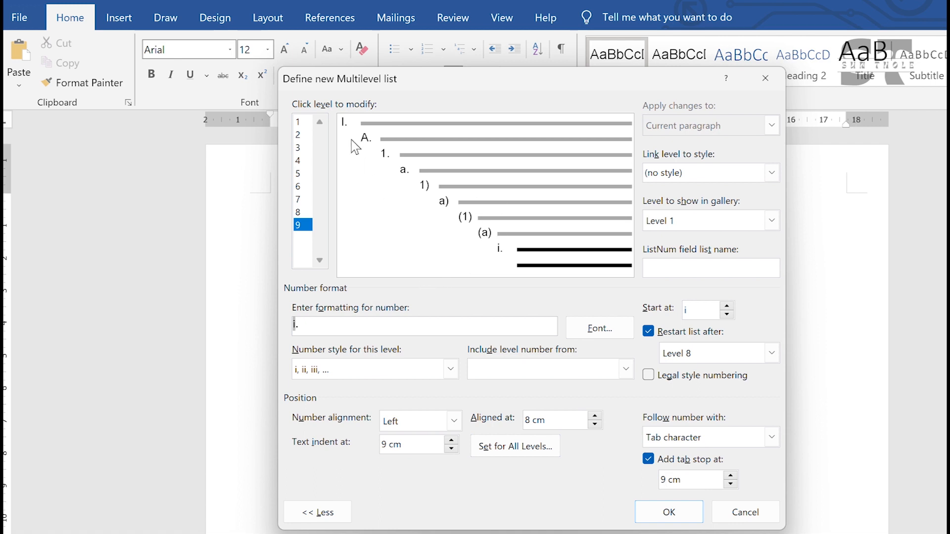
Review the number format, alignment, text indent and tab stop of each list level from 1 through 9
{"action": "left_click", "coordinate": [298, 124]}
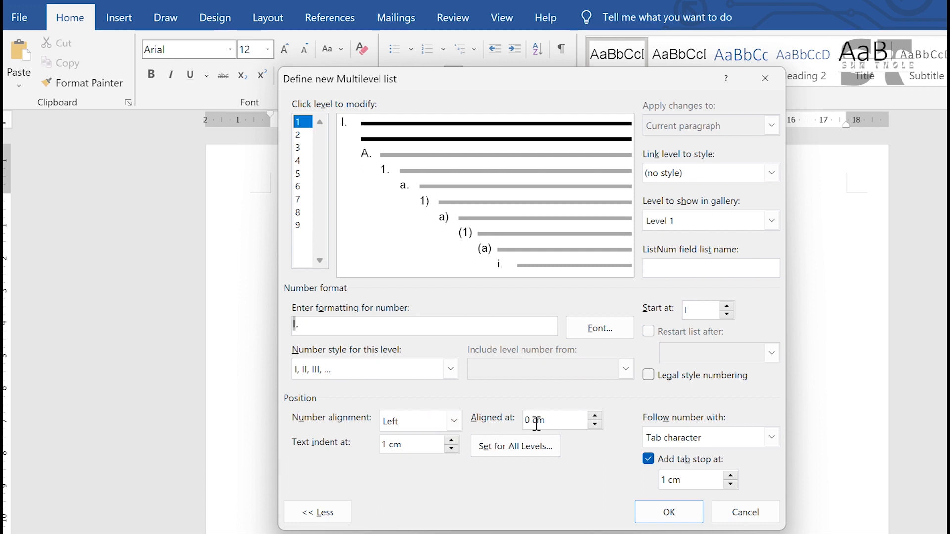
{"action": "left_click", "coordinate": [422, 446]}
{"action": "left_click", "coordinate": [675, 480]}
{"action": "left_click", "coordinate": [299, 135]}
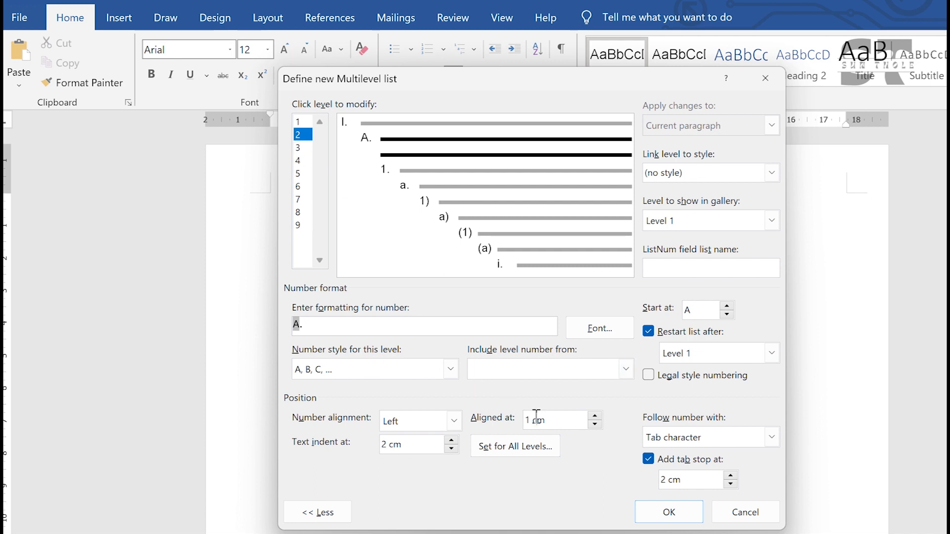
{"action": "left_click", "coordinate": [700, 483]}
{"action": "left_click", "coordinate": [298, 148]}
{"action": "left_click", "coordinate": [303, 163]}
{"action": "left_click", "coordinate": [300, 173]}
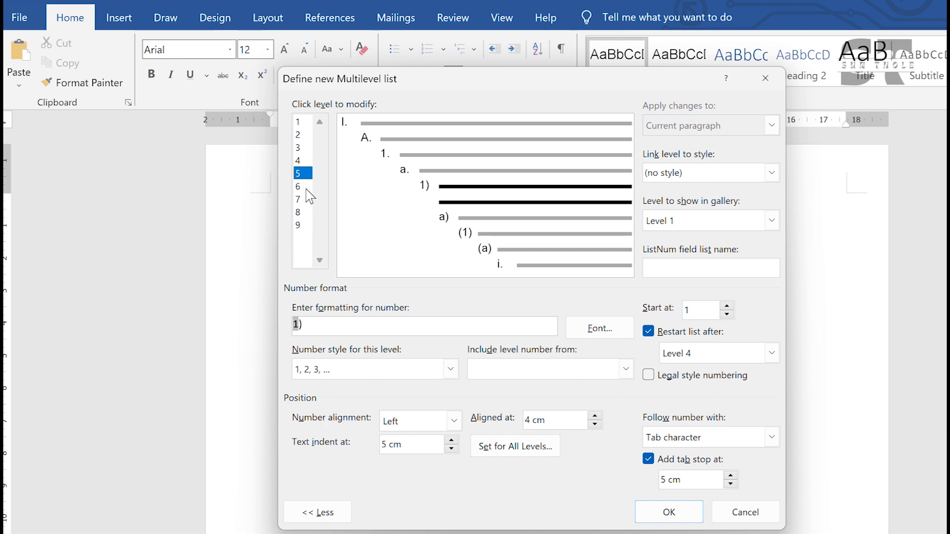
{"action": "left_click", "coordinate": [300, 186]}
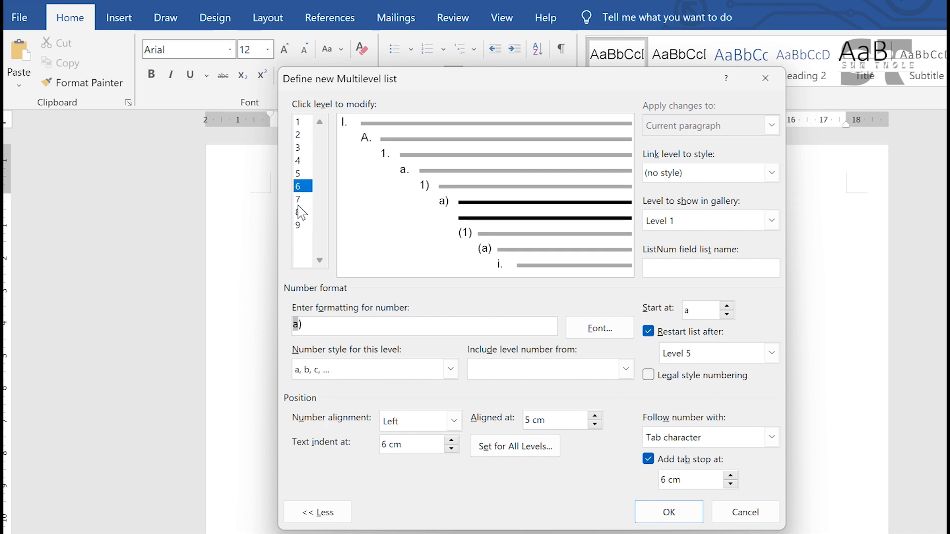
{"action": "left_click", "coordinate": [299, 200]}
{"action": "left_click", "coordinate": [300, 213]}
{"action": "left_click", "coordinate": [301, 225]}
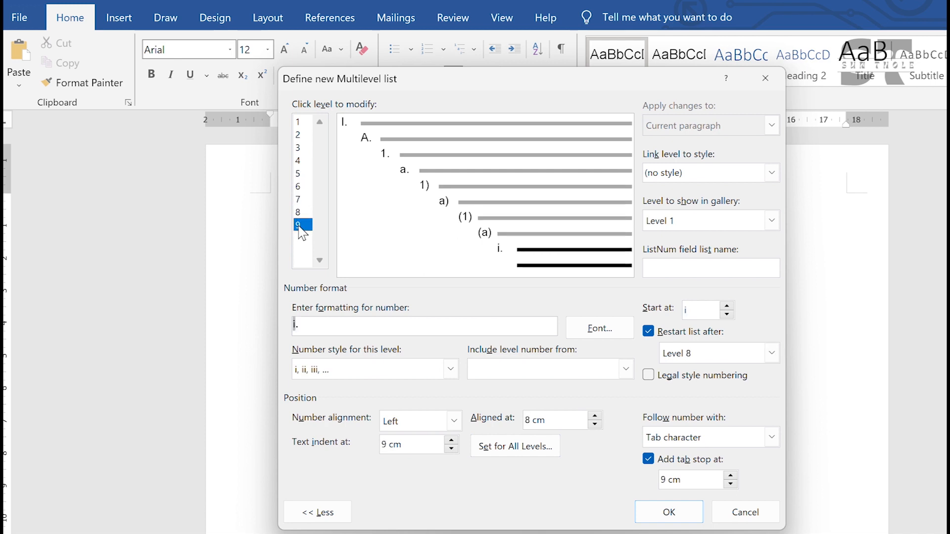
Confirm the nine-level list definition and check the new list in the multilevel list gallery
{"action": "left_click", "coordinate": [658, 515]}
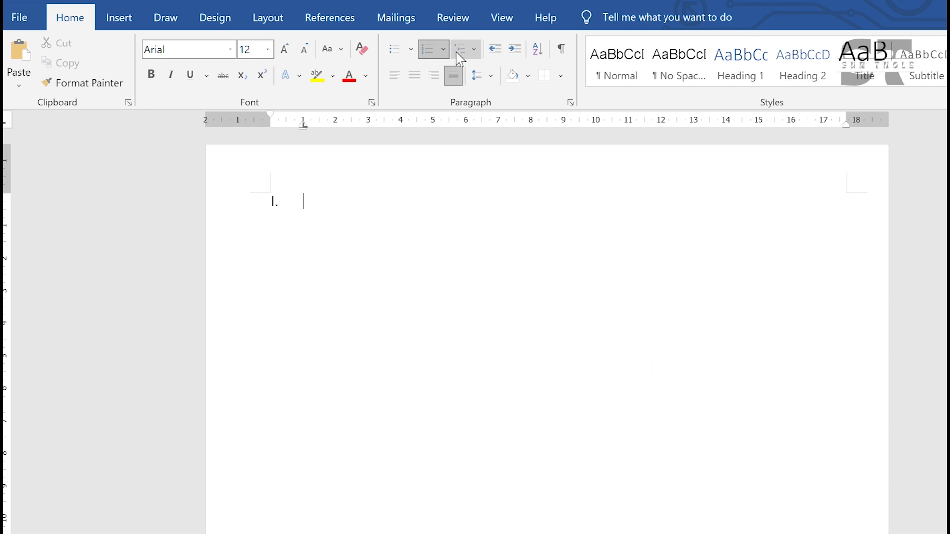
{"action": "left_click", "coordinate": [475, 52]}
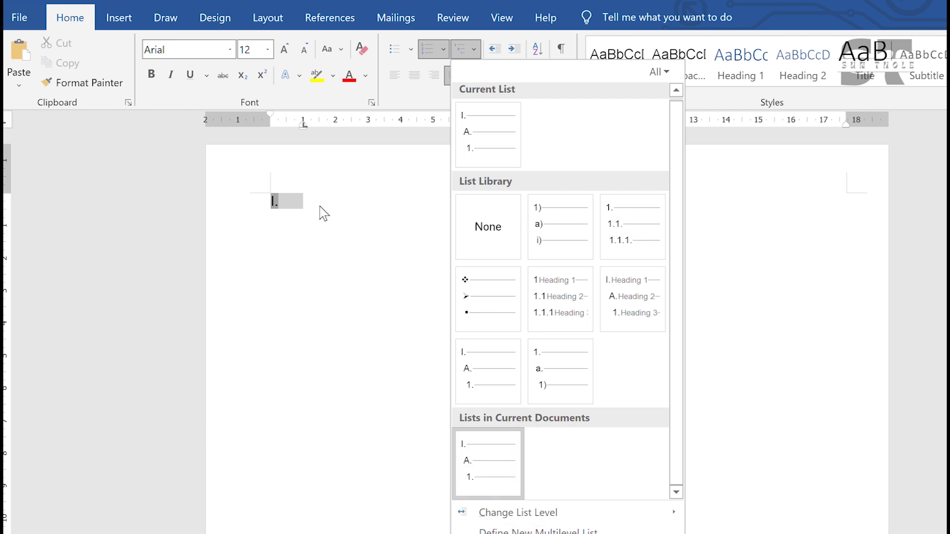
{"action": "left_click", "coordinate": [321, 204]}
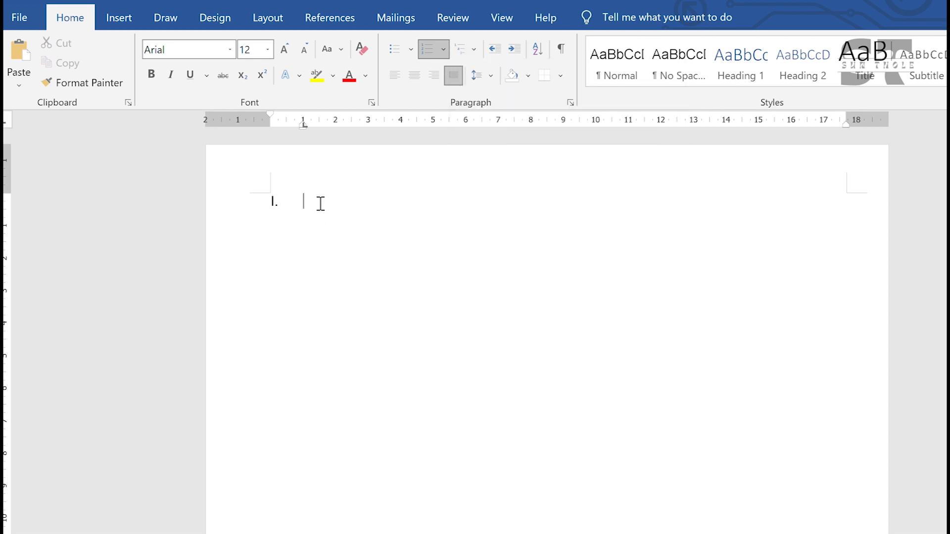
Enter "Test" as one list item on each of levels 1, 2 and 3, each nested below the previous one
{"action": "type", "text": "head"}
{"action": "key", "text": "BackSpace"}
{"action": "key", "text": "BackSpace"}
{"action": "type", "text": "test"}
{"action": "key", "text": "Return"}
{"action": "key", "text": "Tab"}
{"action": "type", "text": "test"}
{"action": "key", "text": "Return"}
{"action": "key", "text": "Tab"}
{"action": "type", "text": "tes"}
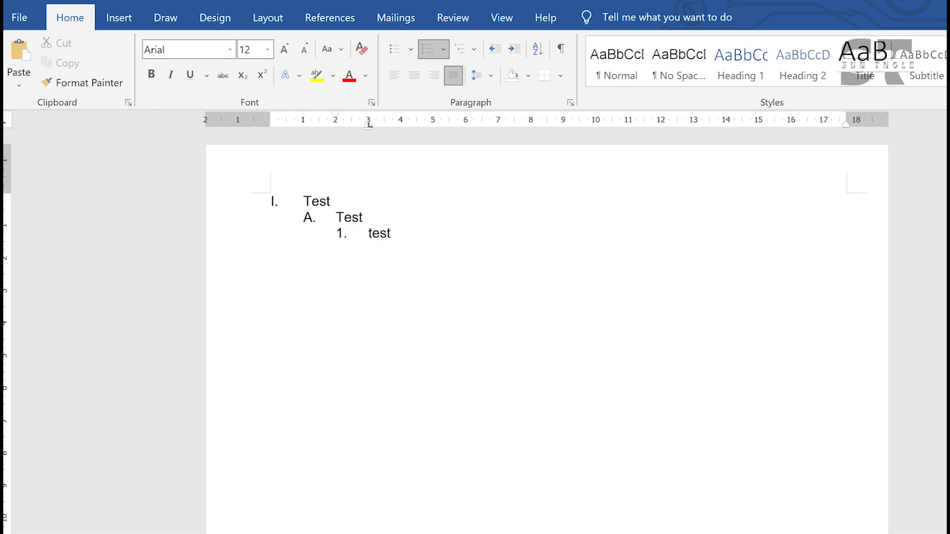
Add nested "Test" items on levels 4 and 5 of the list
{"action": "key", "text": "Return"}
{"action": "key", "text": "Tab"}
{"action": "type", "text": "test"}
{"action": "key", "text": "Return"}
{"action": "key", "text": "Tab"}
{"action": "type", "text": "tes"}
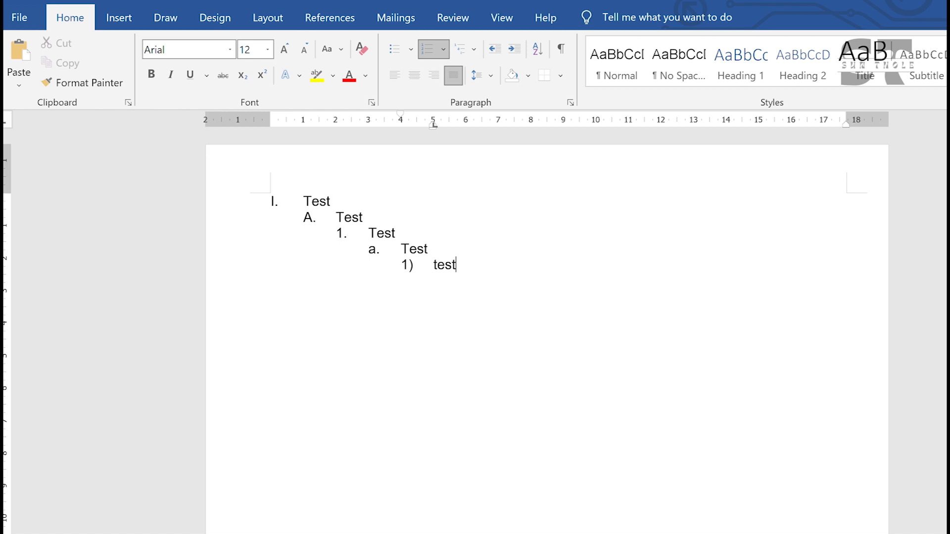
Add nested "Test" items on levels 6 and 7 of the list
{"action": "key", "text": "Return"}
{"action": "key", "text": "Tab"}
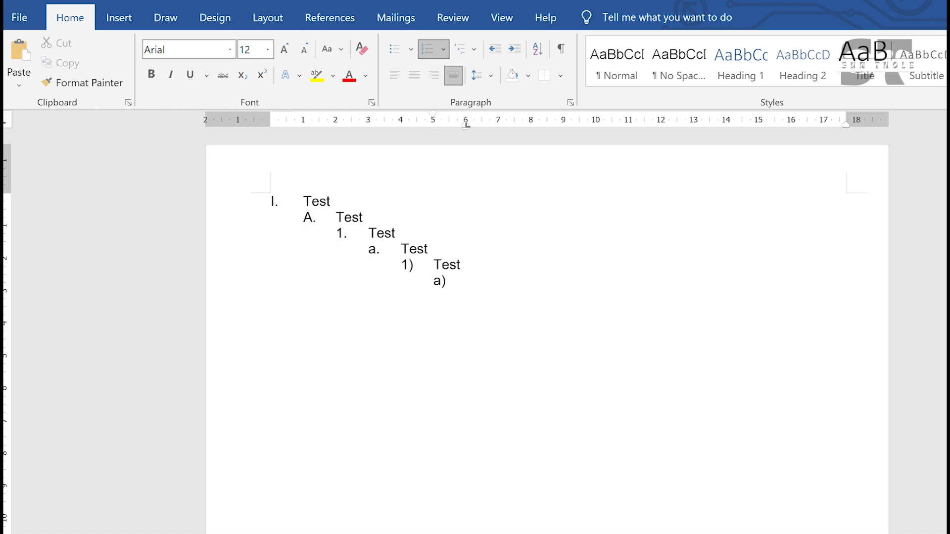
{"action": "type", "text": "test"}
{"action": "key", "text": "Return"}
{"action": "key", "text": "Tab"}
{"action": "type", "text": "test"}
Add nested "Test" items on levels 8 and 9, and start another empty level 9 item
{"action": "key", "text": "Return"}
{"action": "key", "text": "Tab"}
{"action": "type", "text": "test"}
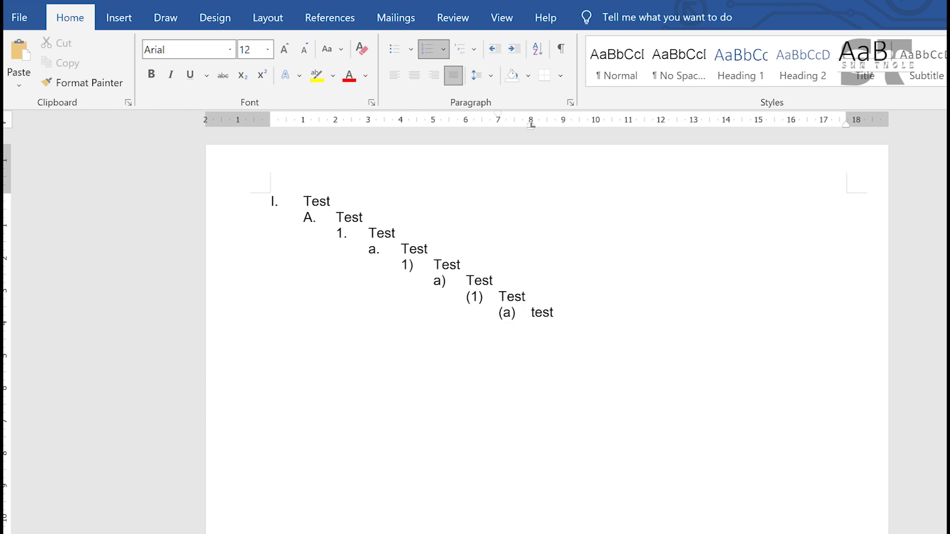
{"action": "key", "text": "Return"}
{"action": "key", "text": "Tab"}
{"action": "type", "text": "test"}
{"action": "key", "text": "Return"}
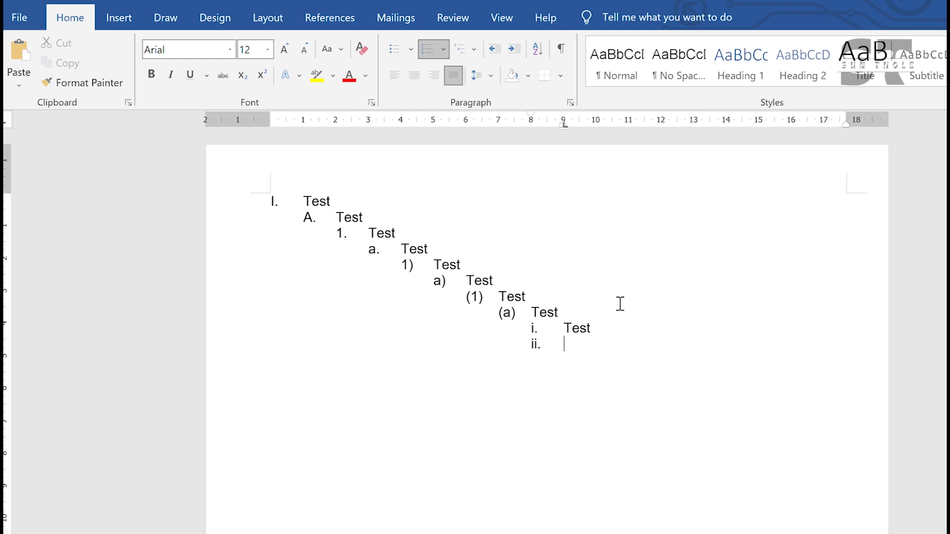
Place the insertion point at the end of the level 1 item "Test"
{"action": "left_click", "coordinate": [364, 207]}
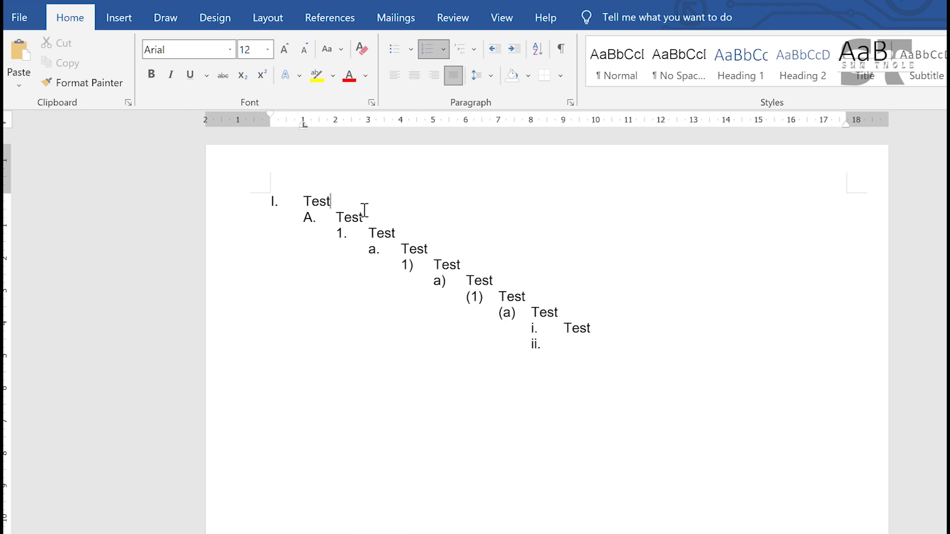